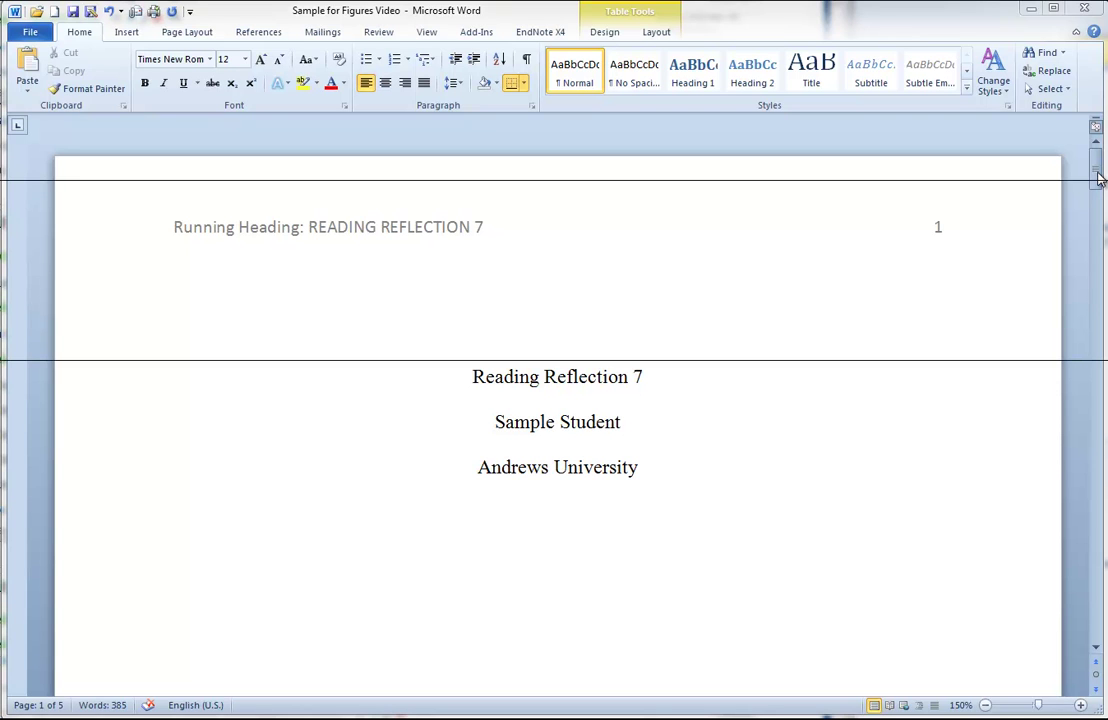
Scroll down past the title page to page 2's running head and title.
{"action": "left_click_drag", "start_coordinate": [1100, 177], "coordinate": [1101, 184]}
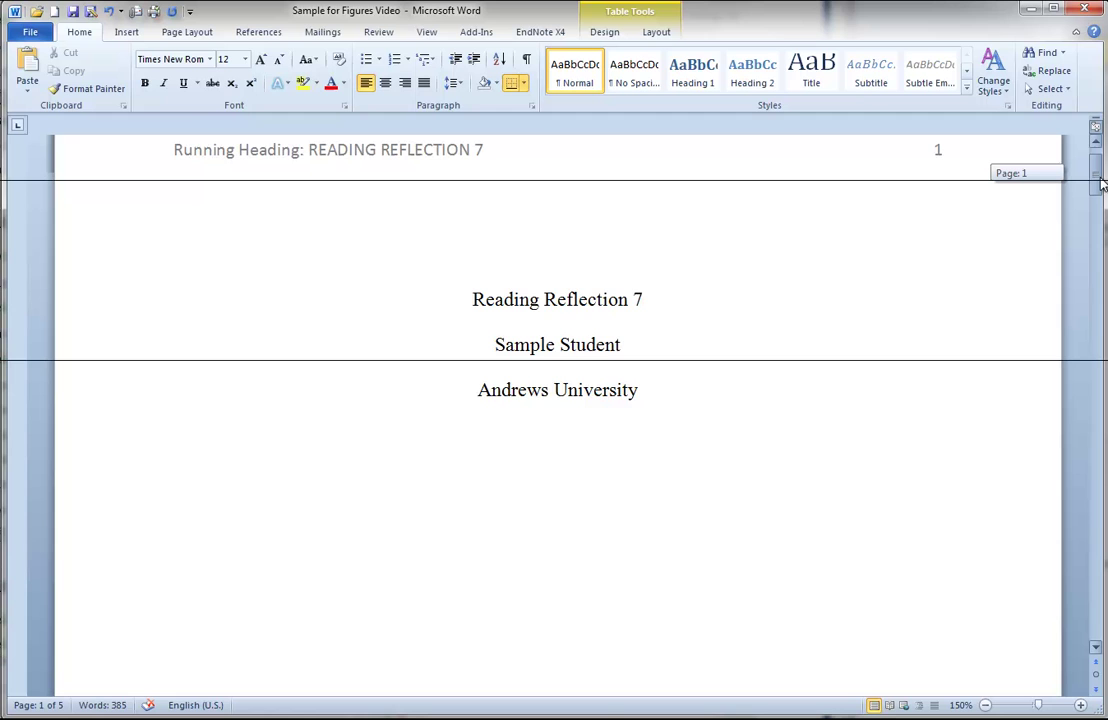
{"action": "left_click_drag", "start_coordinate": [1101, 184], "coordinate": [1097, 275]}
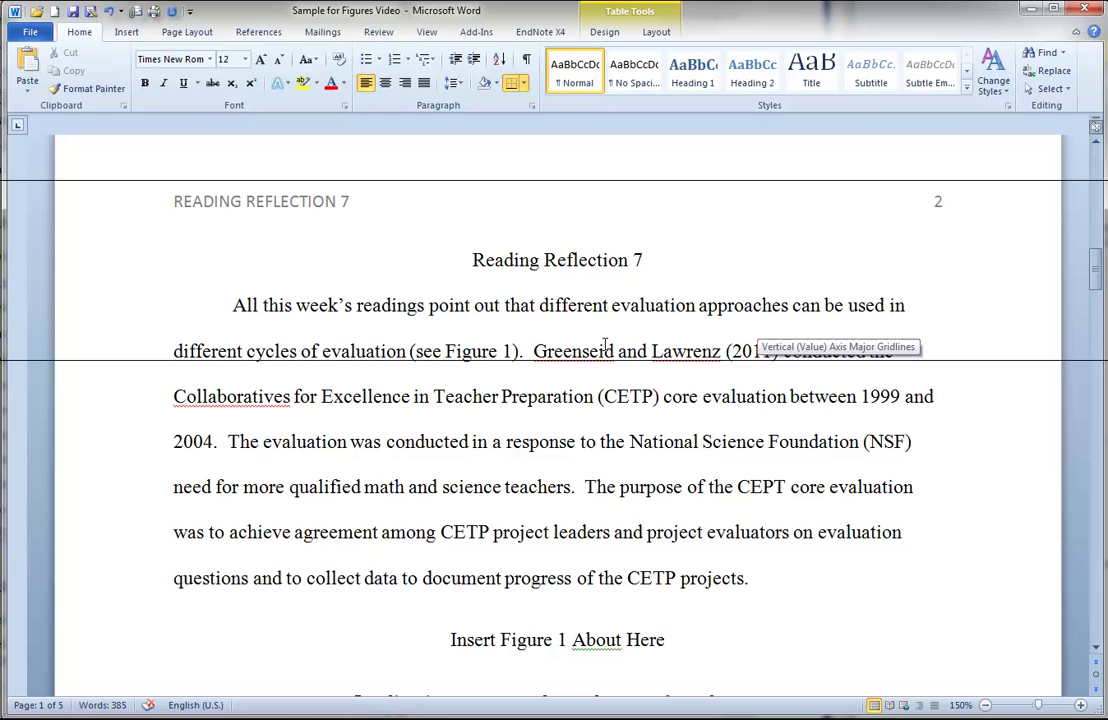
{"action": "left_click", "coordinate": [509, 352]}
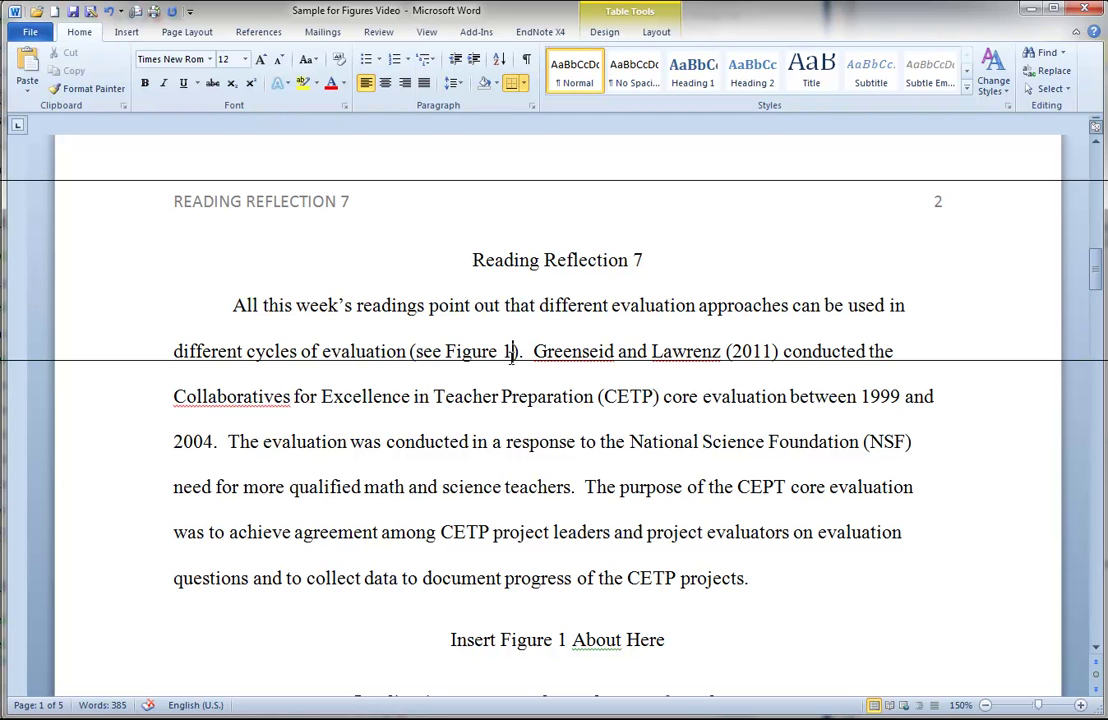
{"action": "left_click_drag", "start_coordinate": [511, 357], "coordinate": [441, 364]}
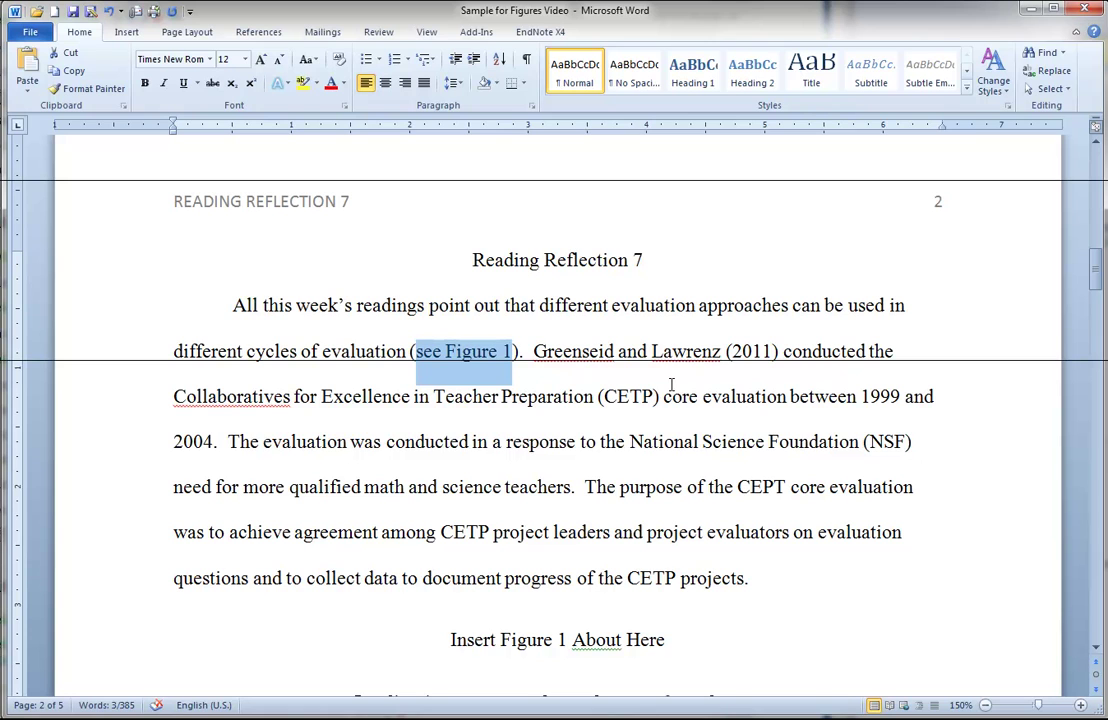
{"action": "left_click", "coordinate": [416, 352]}
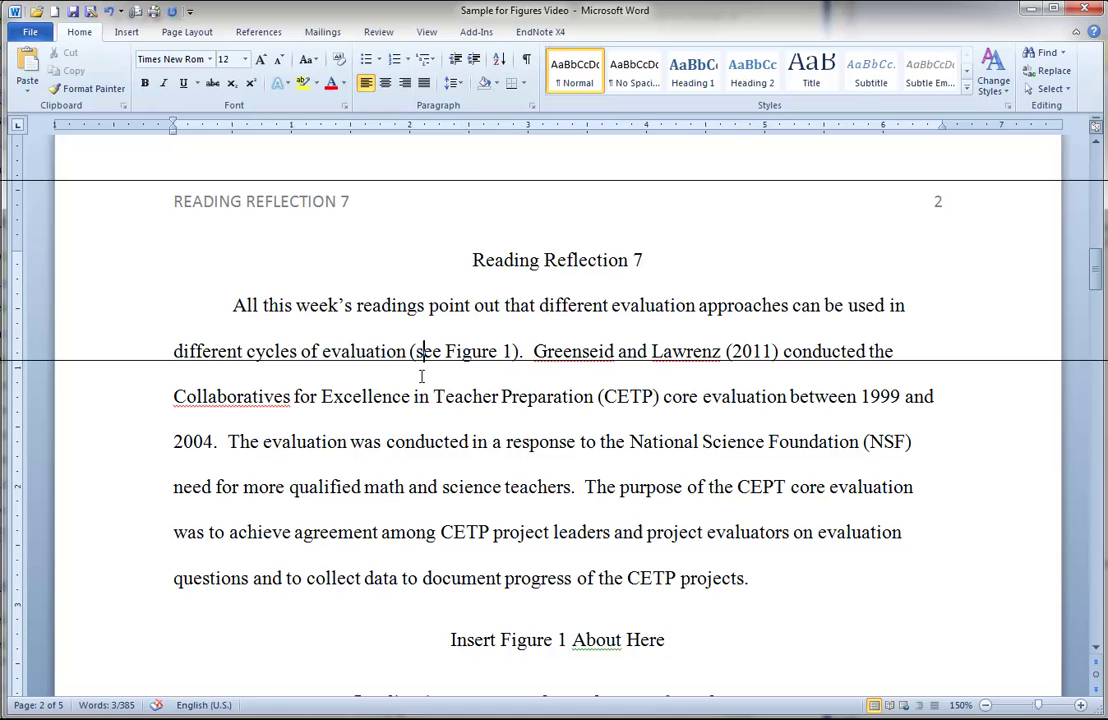
{"action": "left_click_drag", "start_coordinate": [415, 352], "coordinate": [512, 358]}
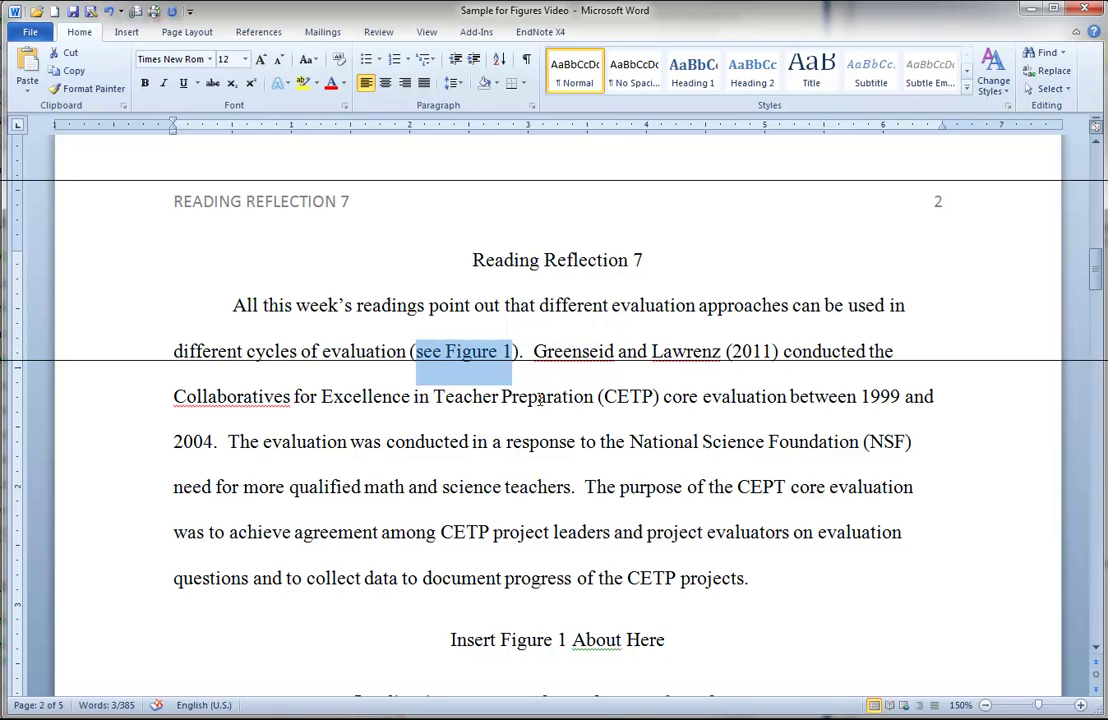
{"action": "left_click", "coordinate": [756, 584]}
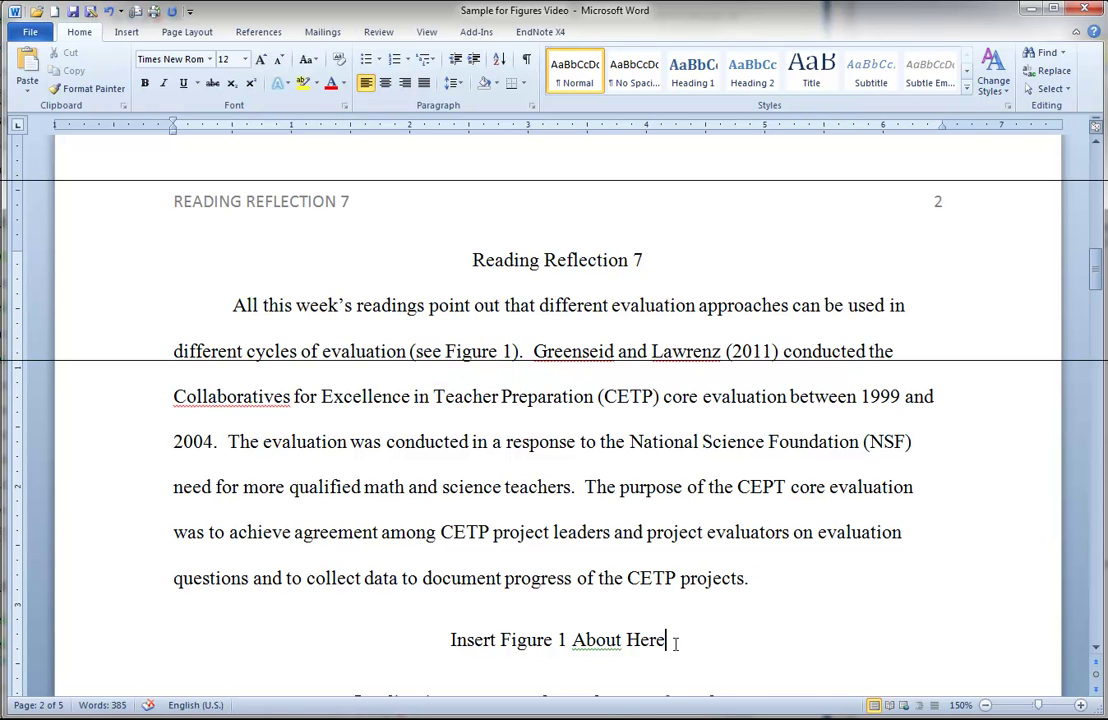
{"action": "left_click_drag", "start_coordinate": [673, 638], "coordinate": [452, 642]}
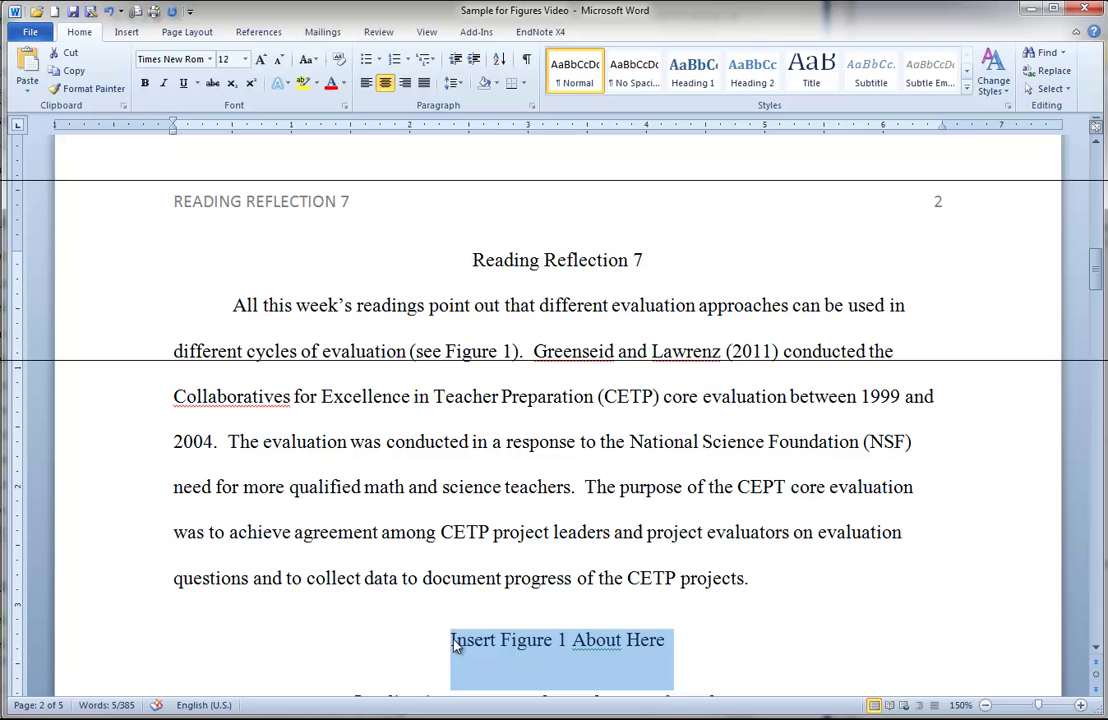
{"action": "left_click", "coordinate": [1097, 650]}
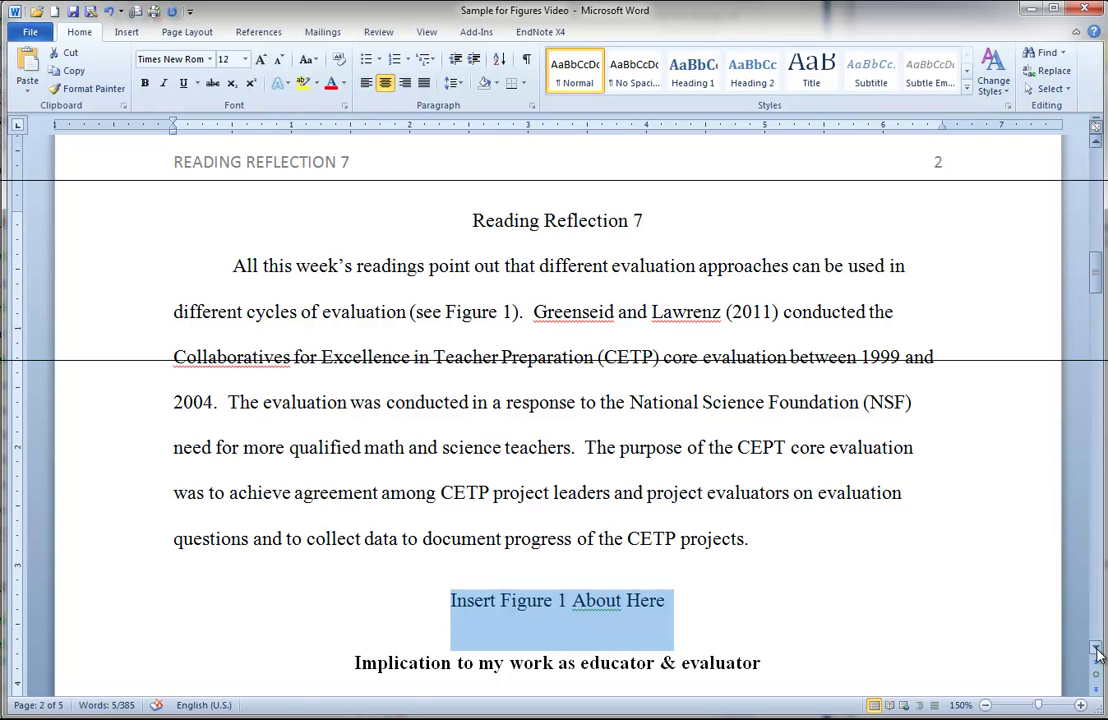
{"action": "left_click", "coordinate": [1097, 650]}
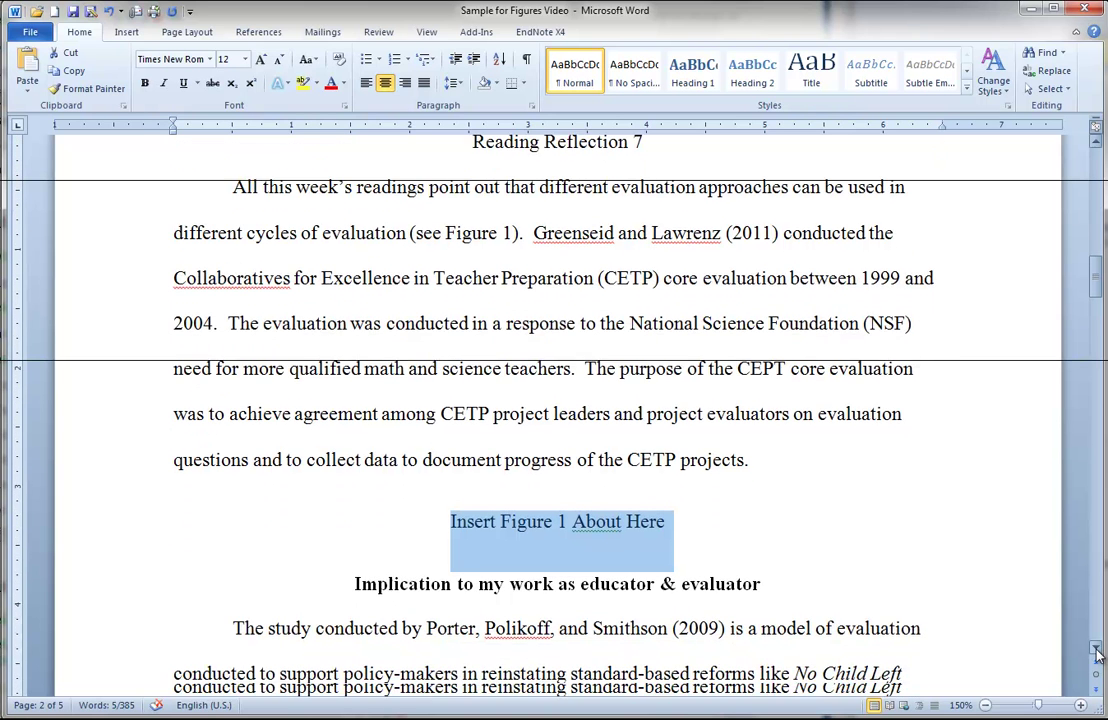
{"action": "left_click", "coordinate": [1097, 650]}
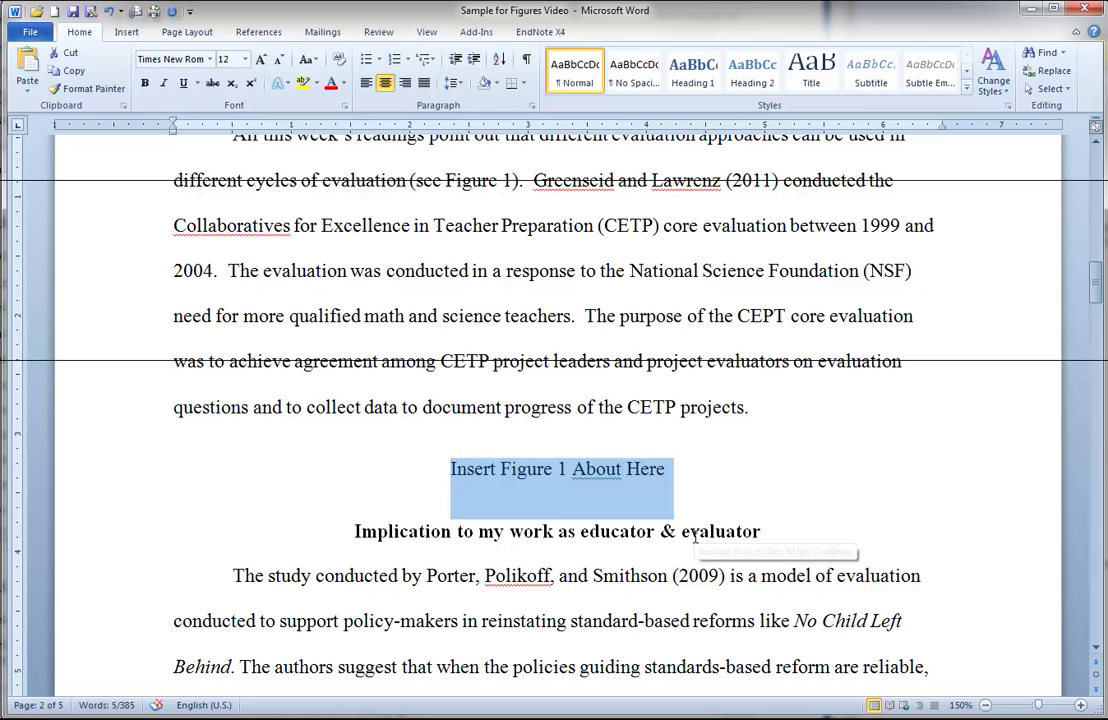
{"action": "left_click", "coordinate": [699, 533]}
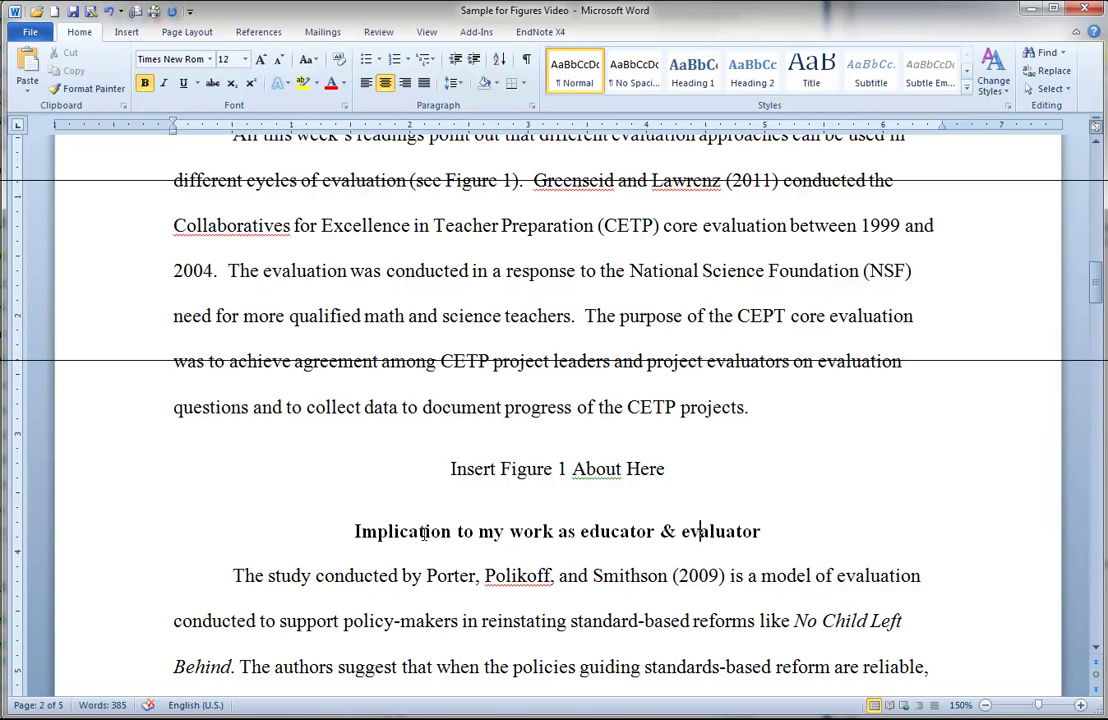
Capitalize My, Work, Educator and Evaluator in the bold section heading.
{"action": "left_click", "coordinate": [478, 533]}
{"action": "key", "text": "Delete"}
{"action": "key", "text": "Delete"}
{"action": "key", "text": "Delete"}
{"action": "type", "text": "My"}
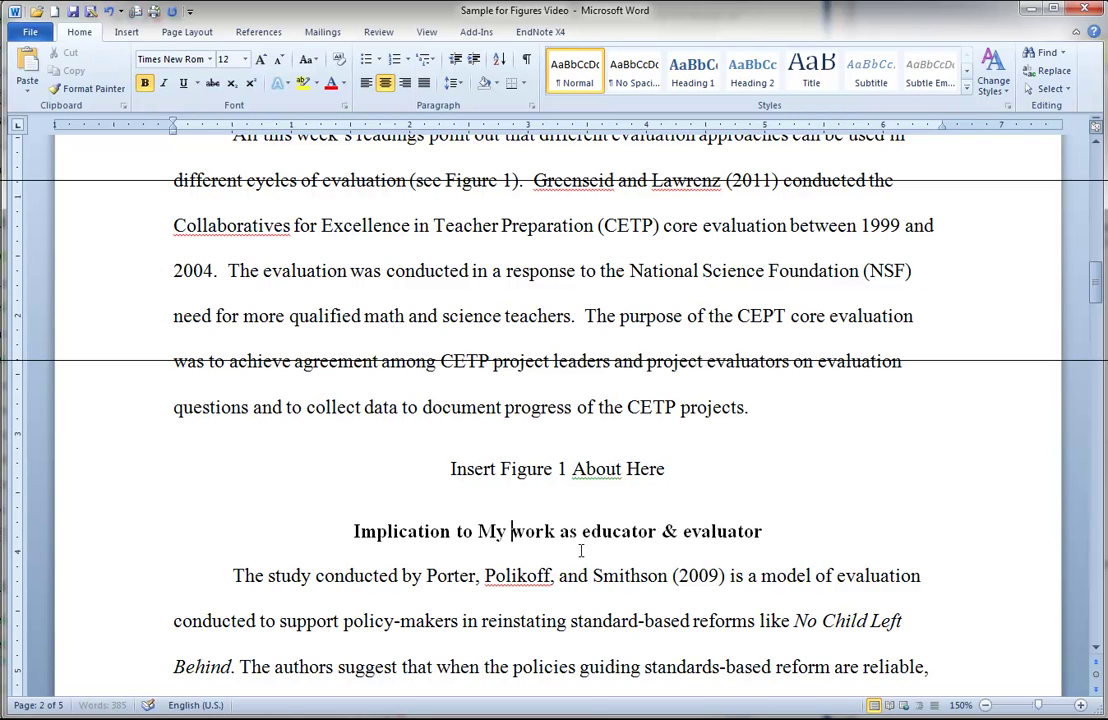
{"action": "key", "text": "Delete"}
{"action": "type", "text": "W"}
{"action": "key", "text": "ctrl+Right"}
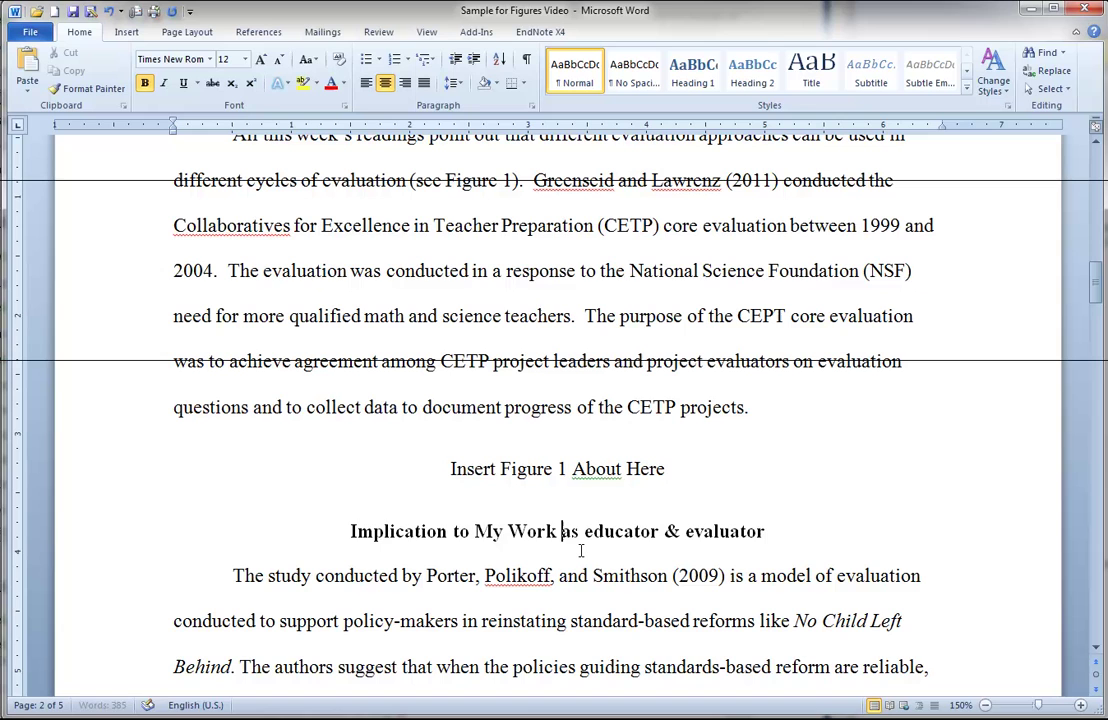
{"action": "key", "text": "ctrl+Right"}
{"action": "key", "text": "Delete"}
{"action": "type", "text": "E"}
{"action": "key", "text": "ctrl+Right"}
{"action": "key", "text": "ctrl+Right"}
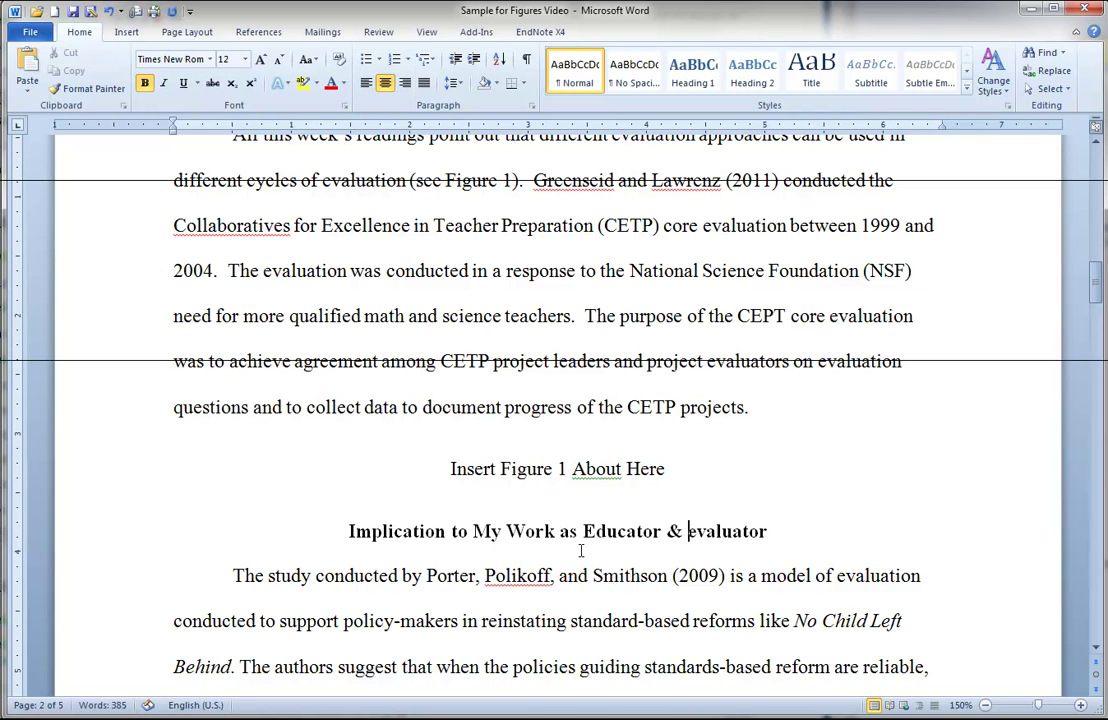
{"action": "key", "text": "Delete"}
{"action": "type", "text": "E"}
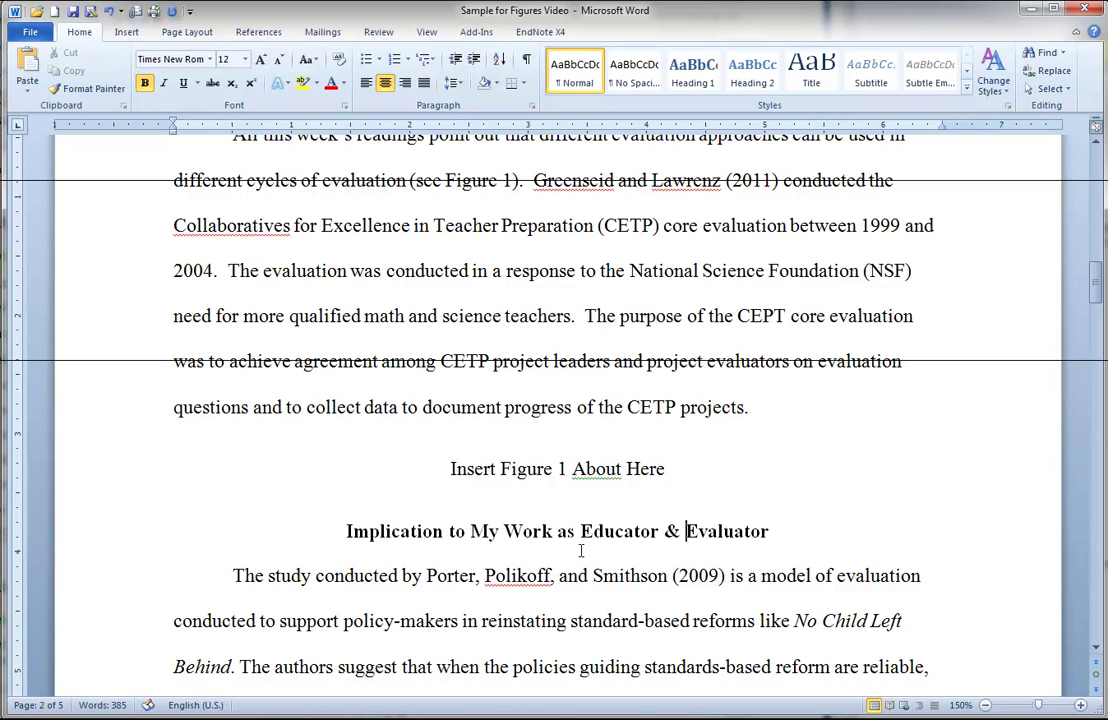
Replace the ampersand in the heading with the word 'and'.
{"action": "key", "text": "ctrl+Left"}
{"action": "key", "text": "Delete"}
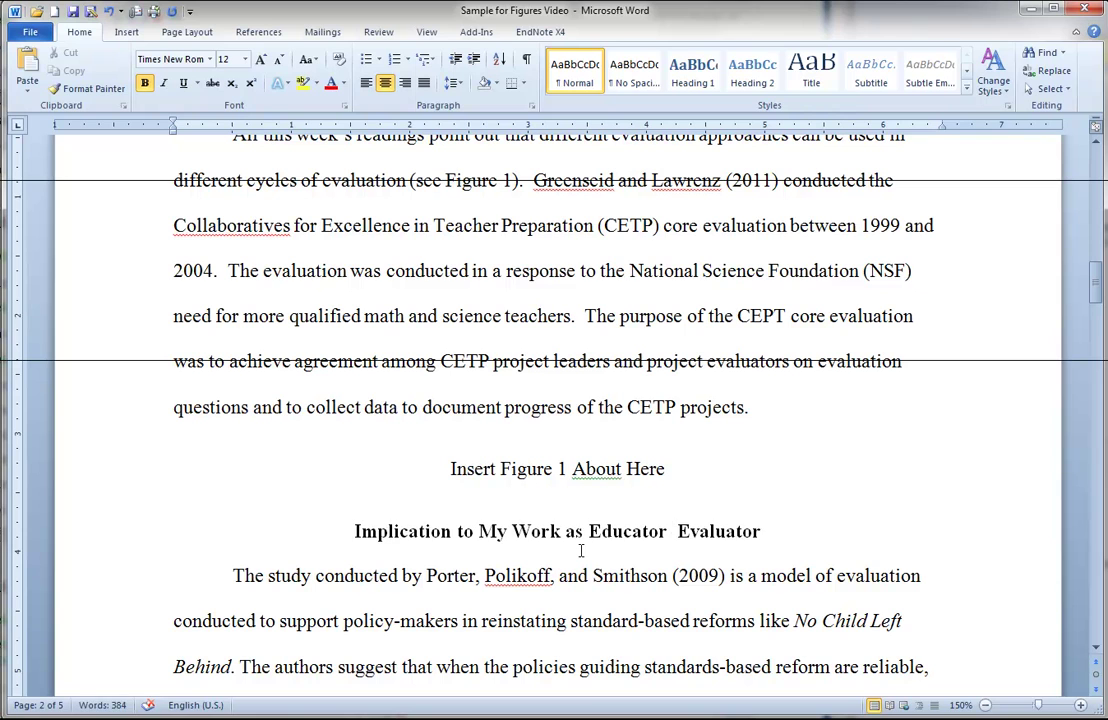
{"action": "type", "text": "and"}
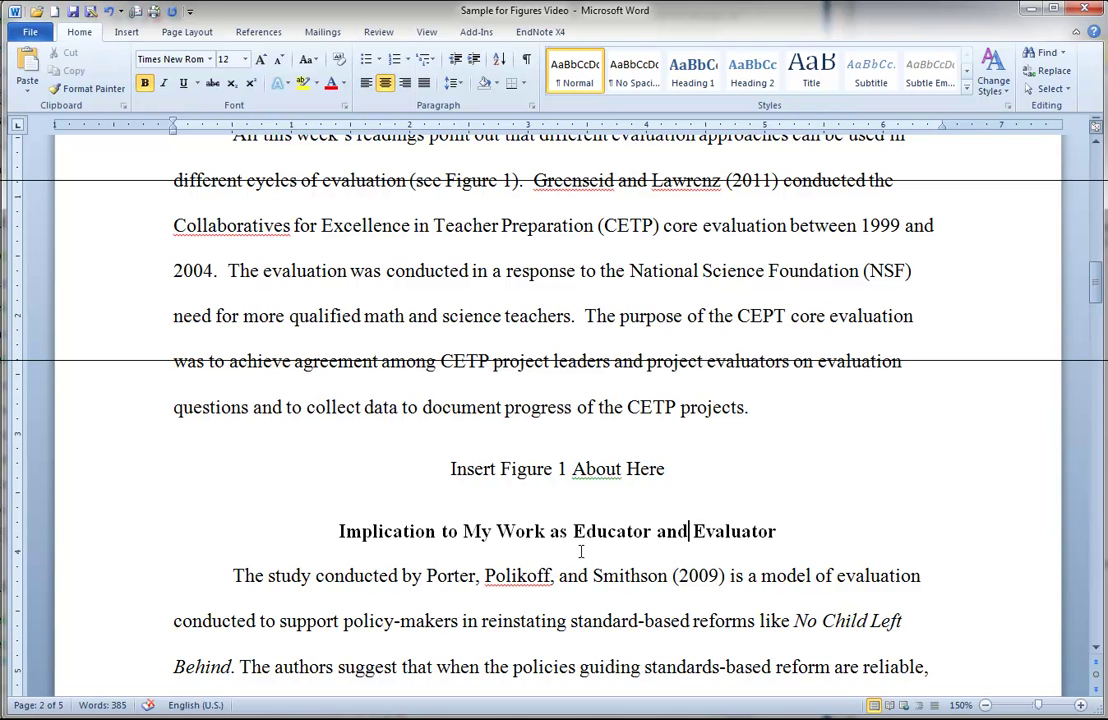
{"action": "left_click", "coordinate": [1097, 648]}
{"action": "left_click", "coordinate": [1097, 648]}
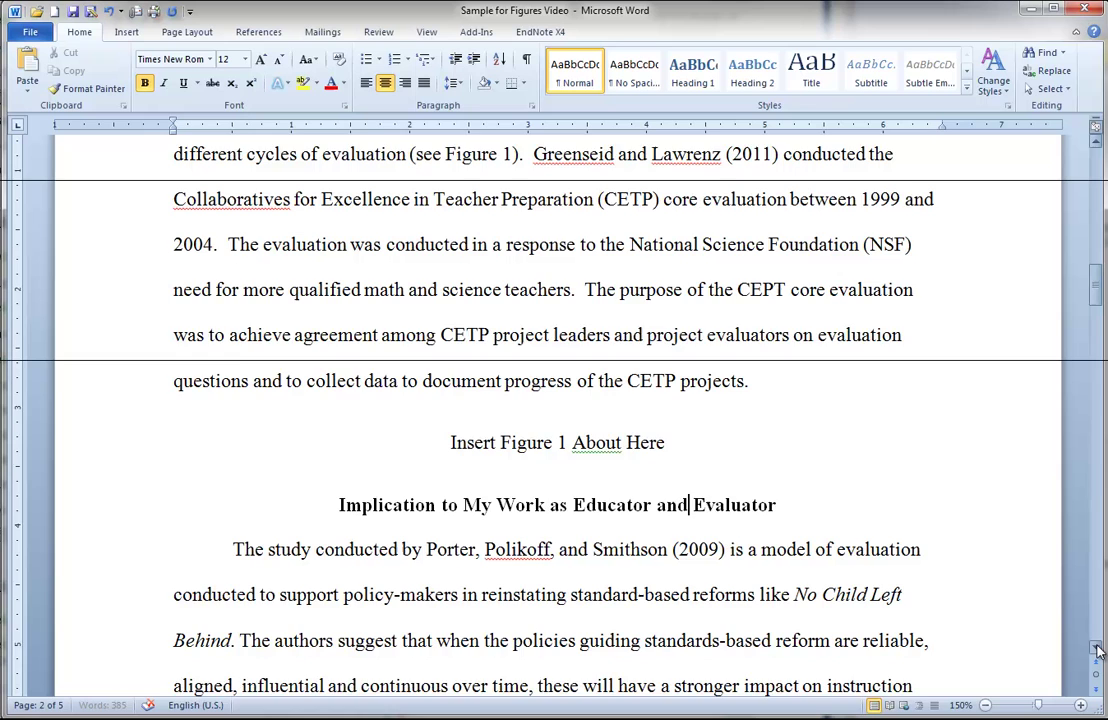
{"action": "left_click", "coordinate": [1097, 648]}
{"action": "left_click", "coordinate": [1097, 648]}
{"action": "left_click", "coordinate": [1097, 648]}
{"action": "left_click", "coordinate": [1097, 648]}
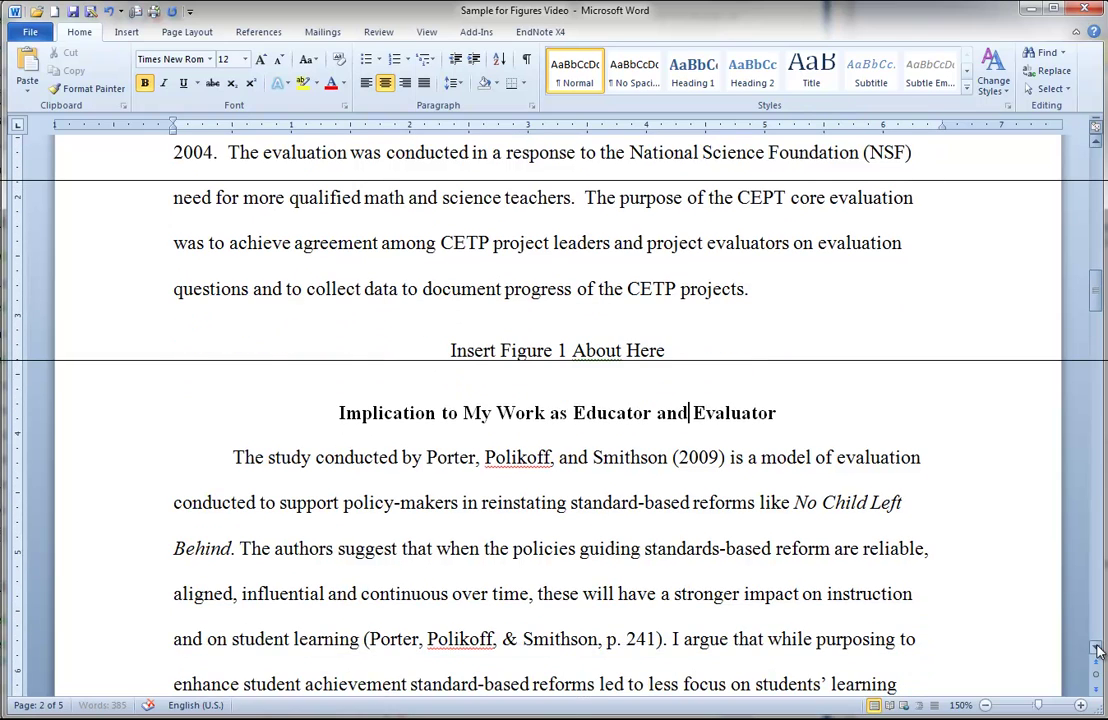
{"action": "left_click", "coordinate": [1097, 648]}
{"action": "left_click", "coordinate": [1097, 648]}
{"action": "left_click", "coordinate": [1097, 648]}
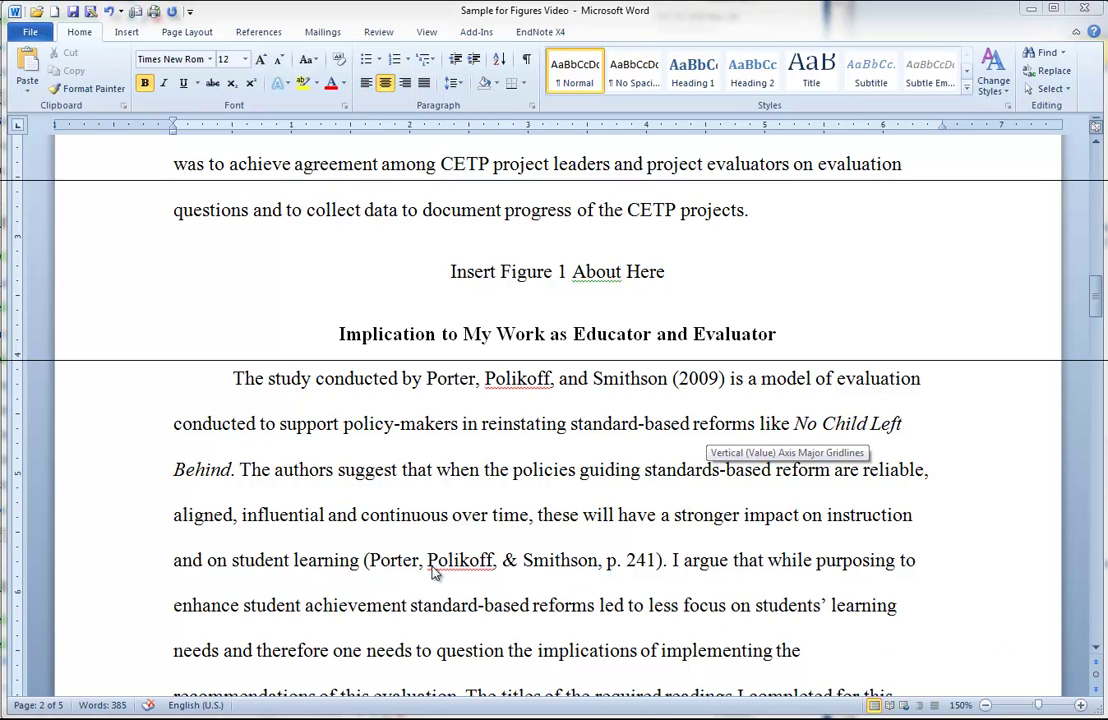
{"action": "left_click", "coordinate": [1097, 650]}
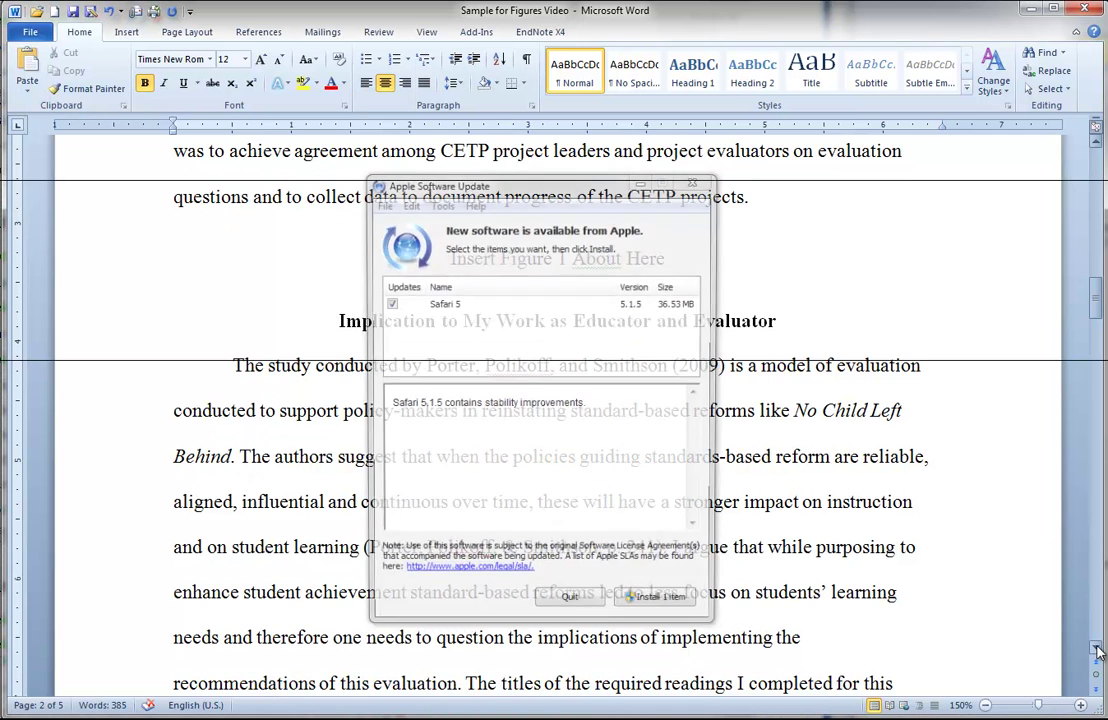
{"action": "left_click", "coordinate": [1097, 650]}
{"action": "left_click", "coordinate": [1097, 650]}
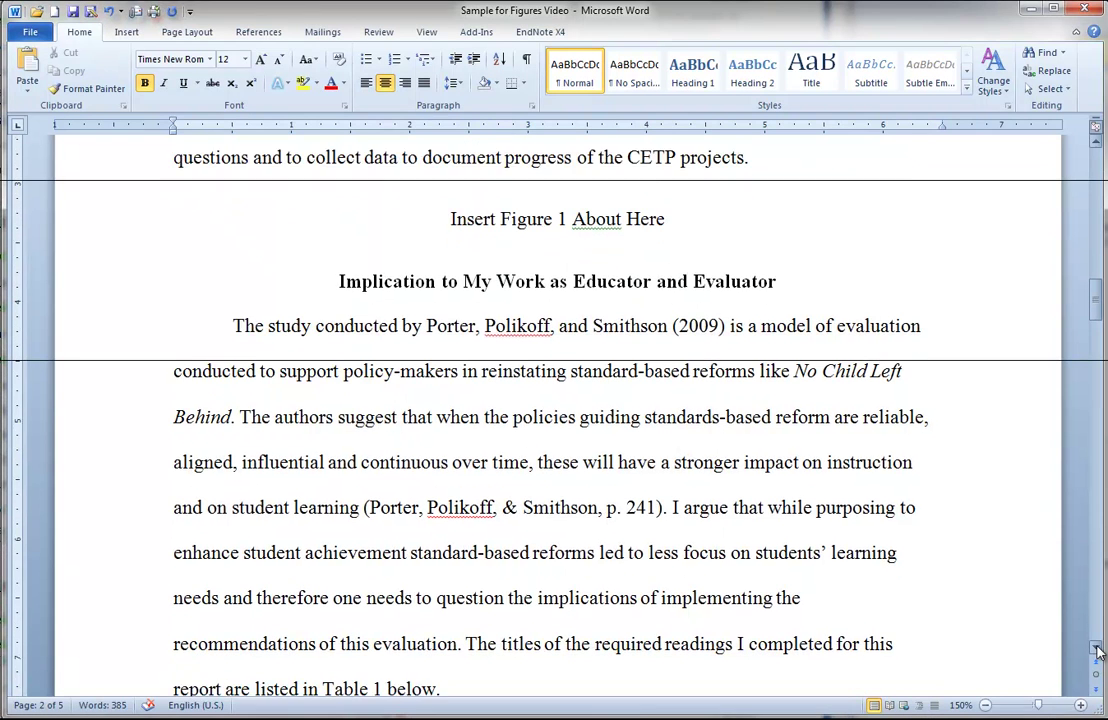
{"action": "left_click", "coordinate": [1097, 650]}
{"action": "left_click", "coordinate": [1097, 650]}
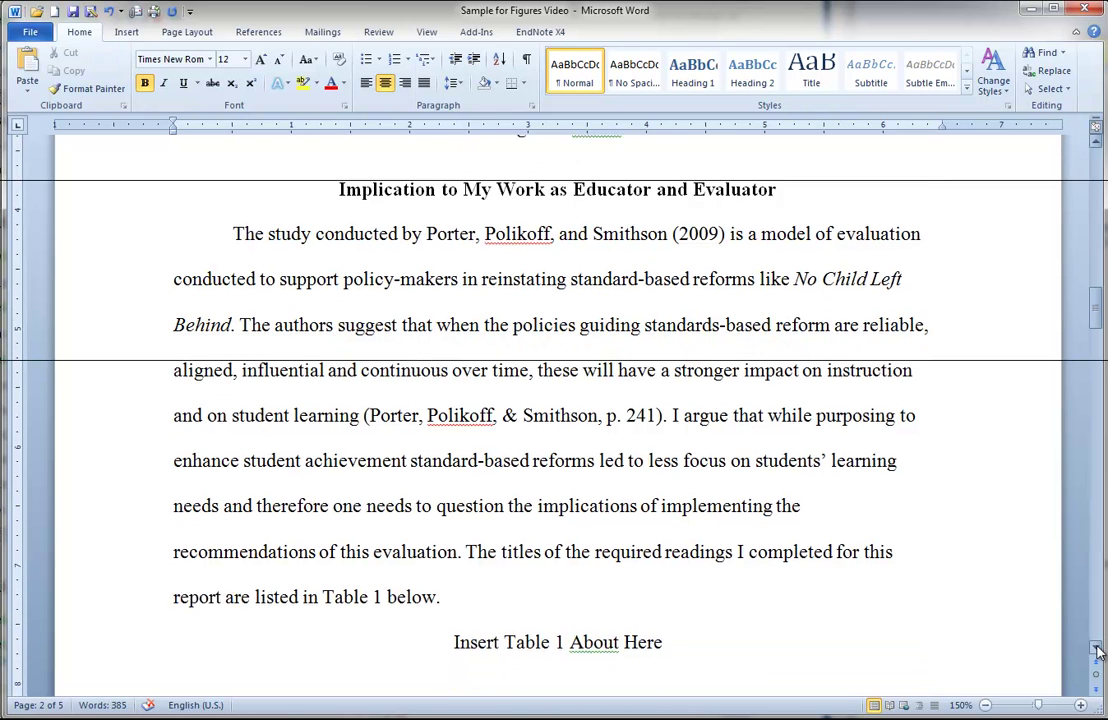
{"action": "left_click", "coordinate": [1097, 650]}
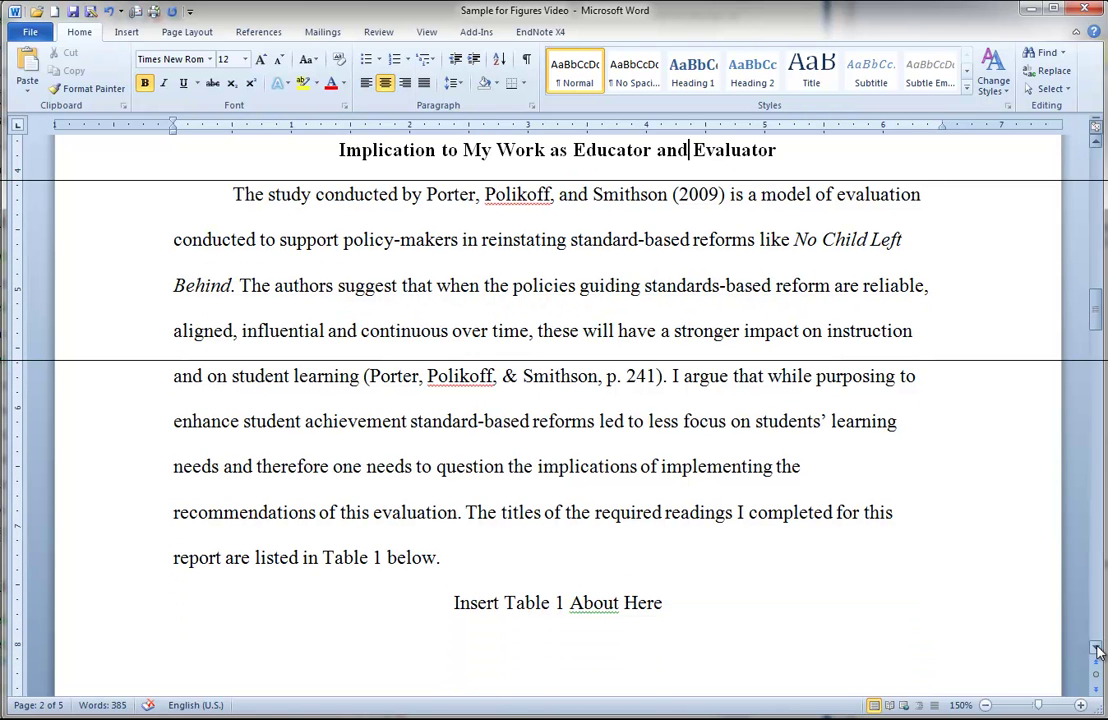
{"action": "left_click", "coordinate": [462, 524]}
{"action": "left_click_drag", "start_coordinate": [462, 524], "coordinate": [435, 565]}
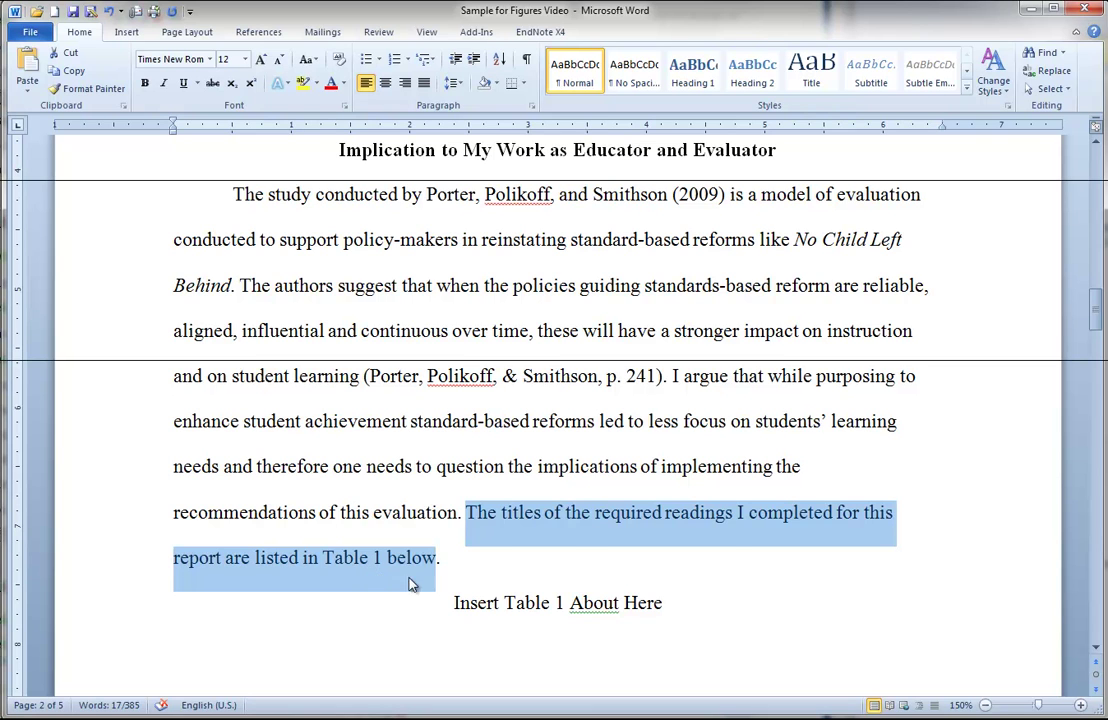
{"action": "left_click", "coordinate": [477, 603]}
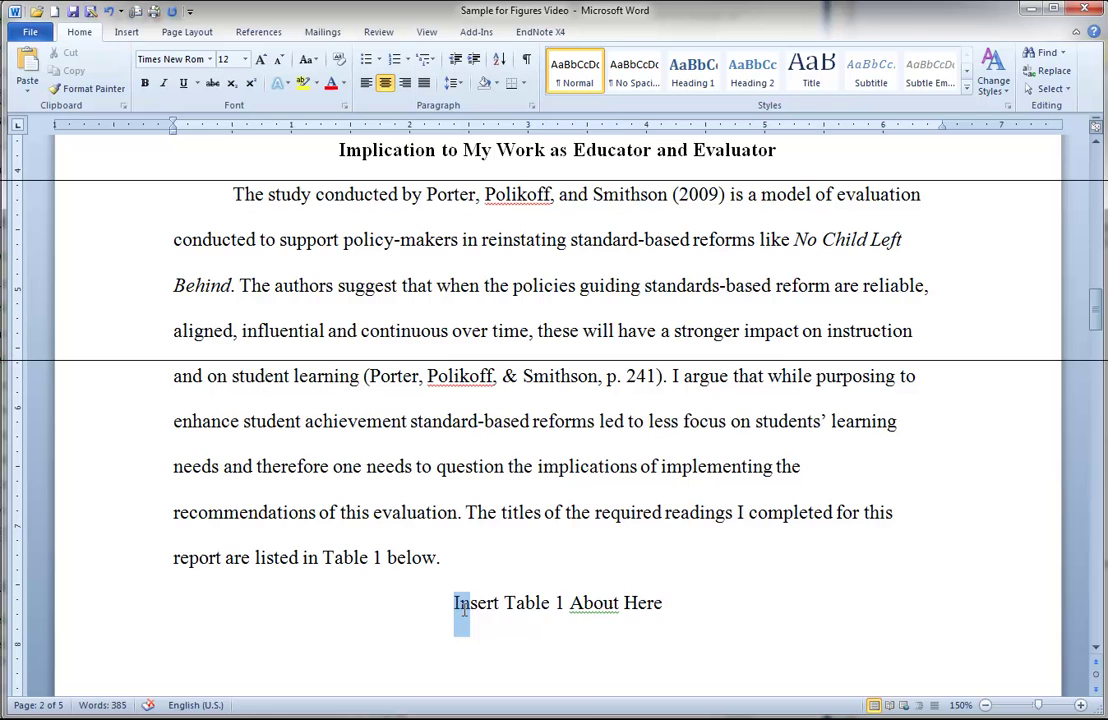
{"action": "left_click_drag", "start_coordinate": [463, 610], "coordinate": [650, 616]}
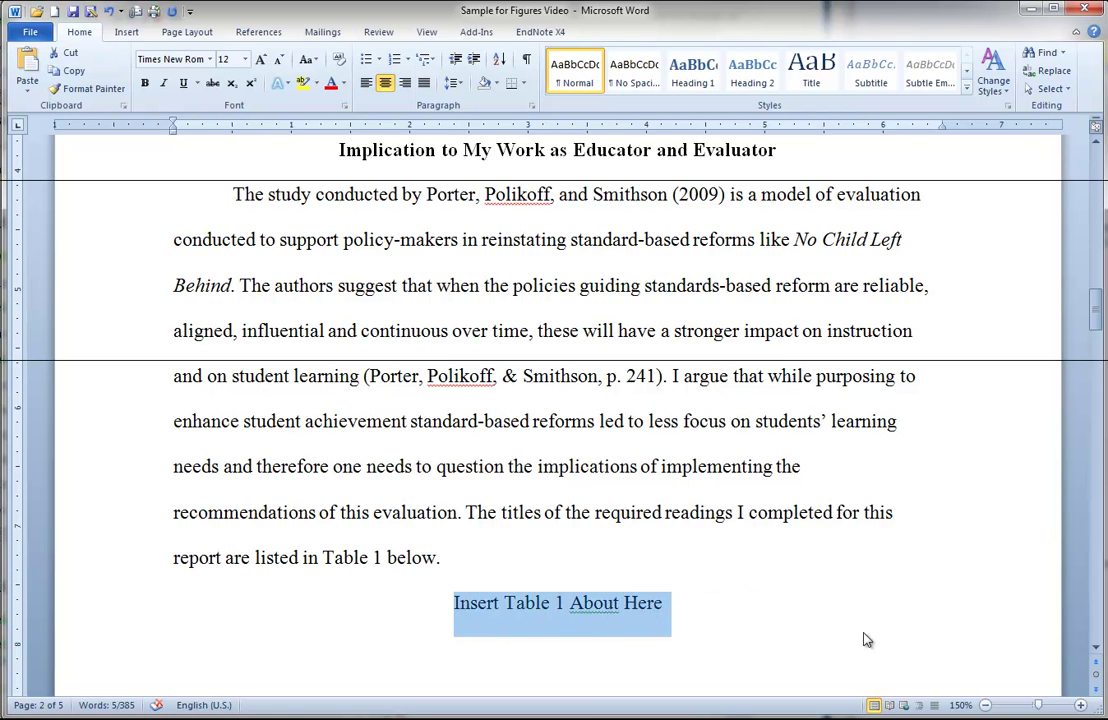
{"action": "left_click", "coordinate": [1097, 650]}
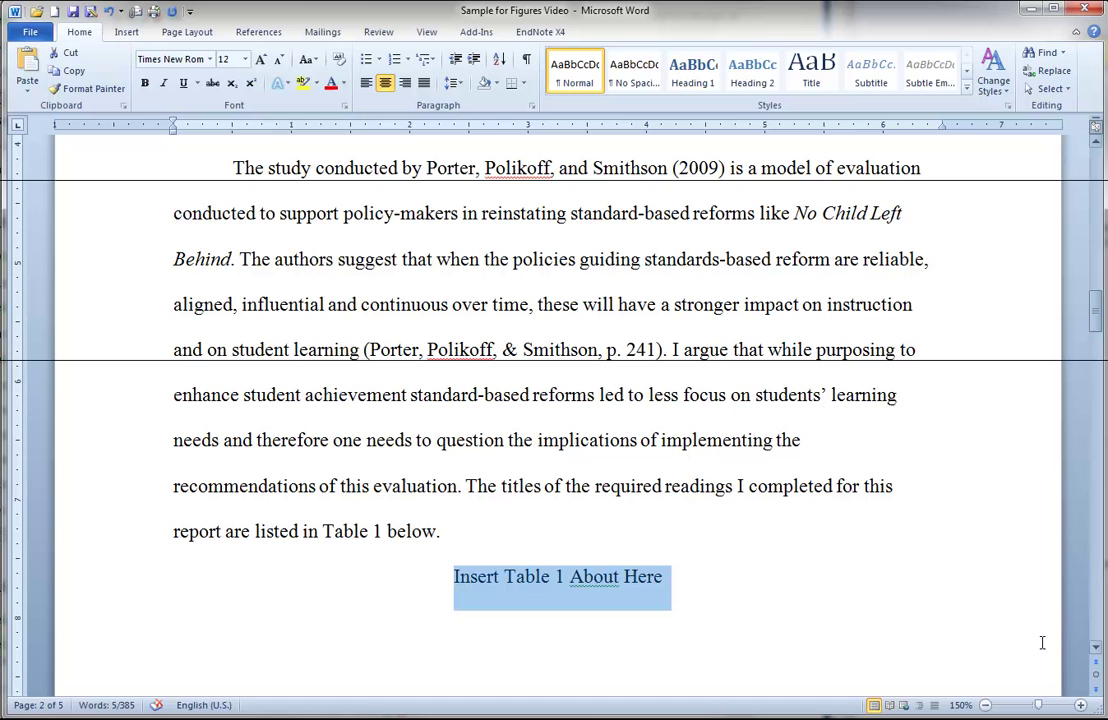
{"action": "left_click", "coordinate": [910, 623]}
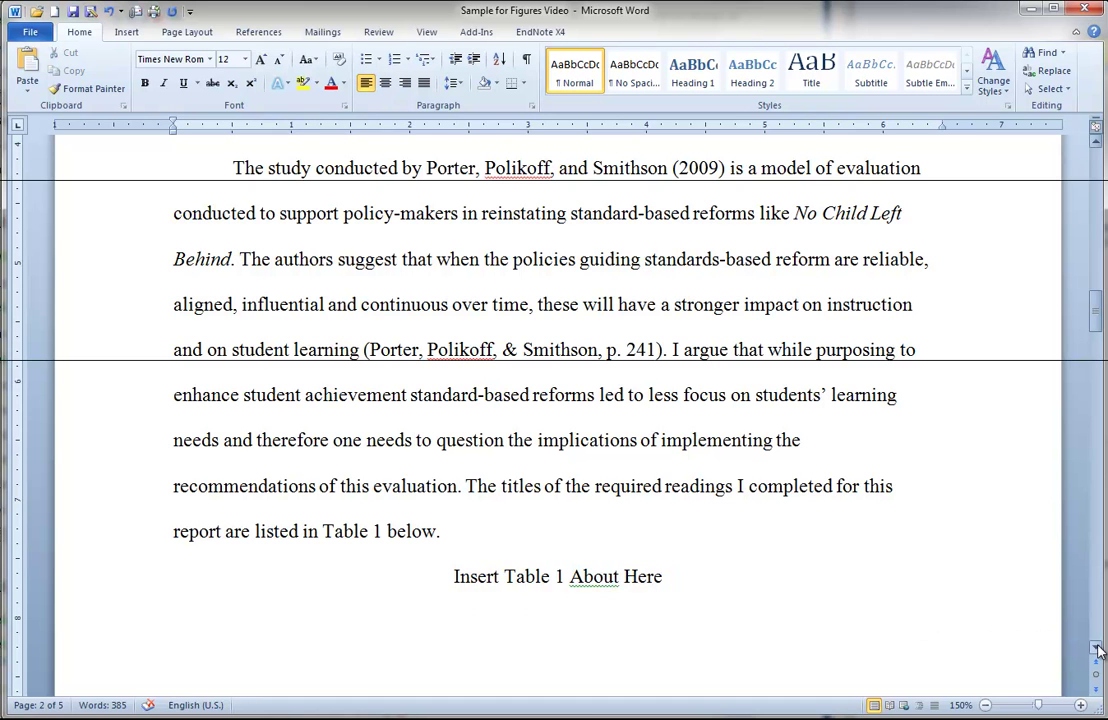
{"action": "left_click_drag", "start_coordinate": [1097, 650], "coordinate": [1097, 650]}
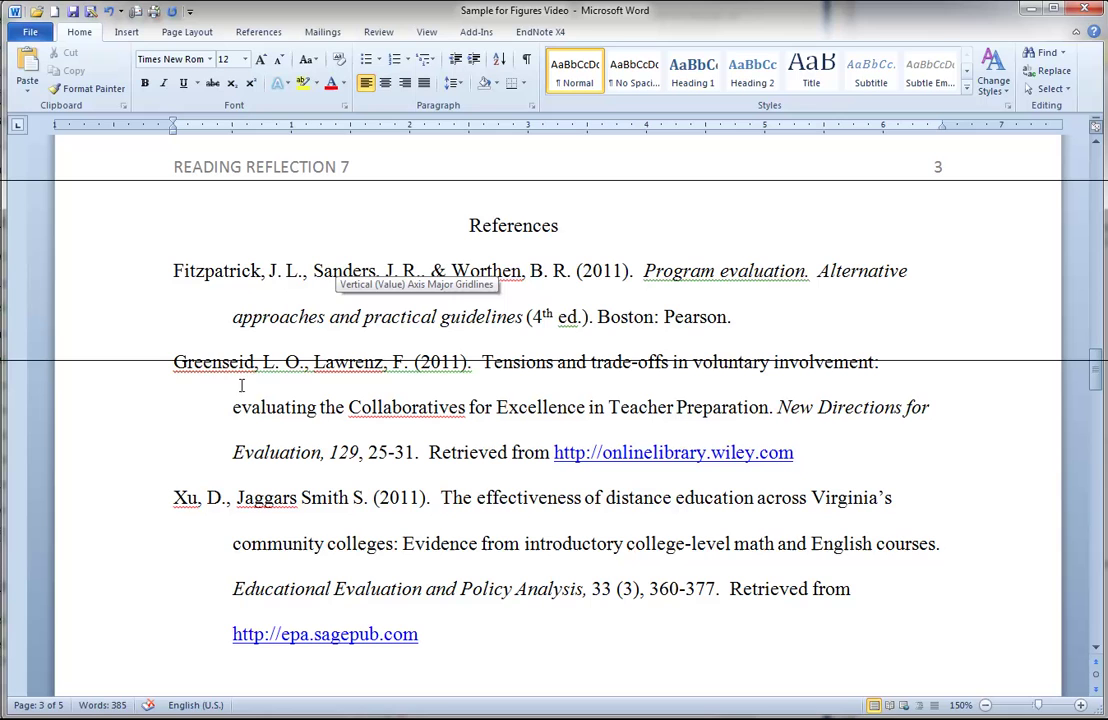
Change 'evaluating' after the colon in the Greenseid reference title to 'Evaluating'.
{"action": "left_click_drag", "start_coordinate": [173, 362], "coordinate": [257, 365]}
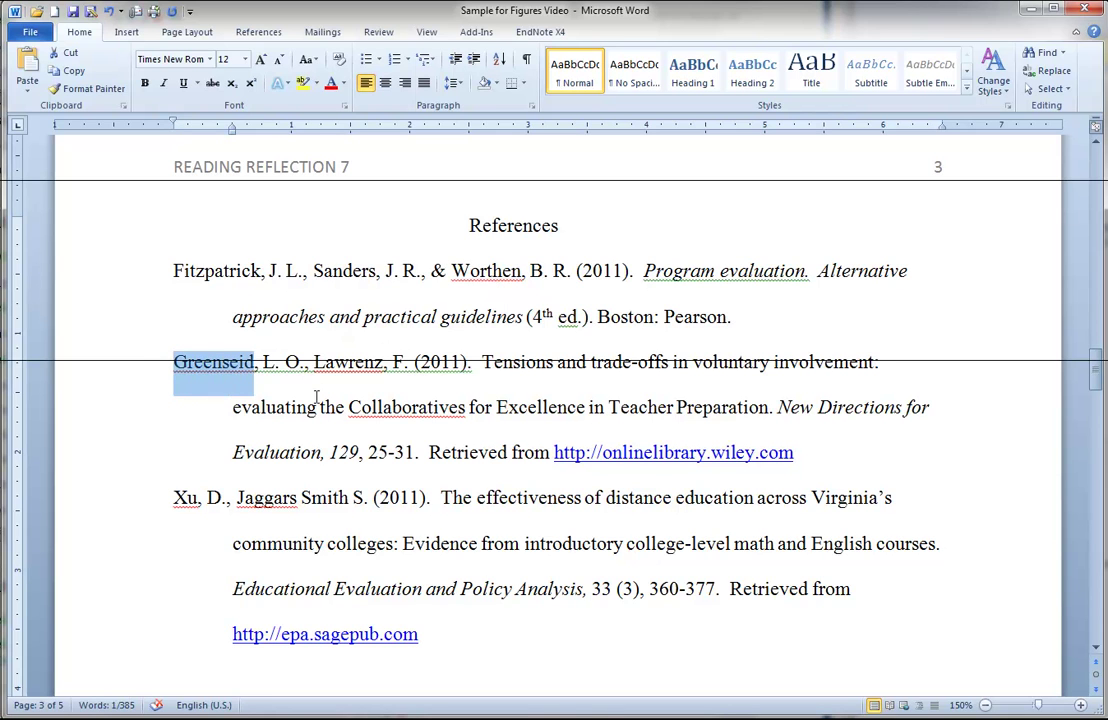
{"action": "left_click", "coordinate": [243, 407]}
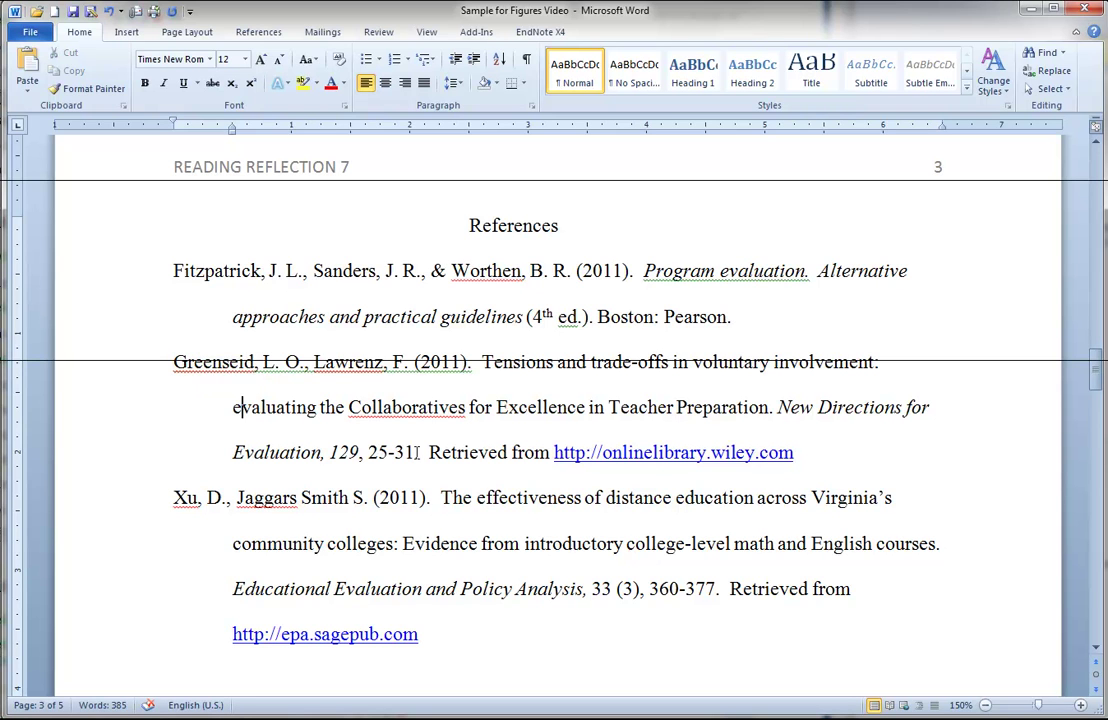
{"action": "key", "text": "BackSpace"}
{"action": "type", "text": "E"}
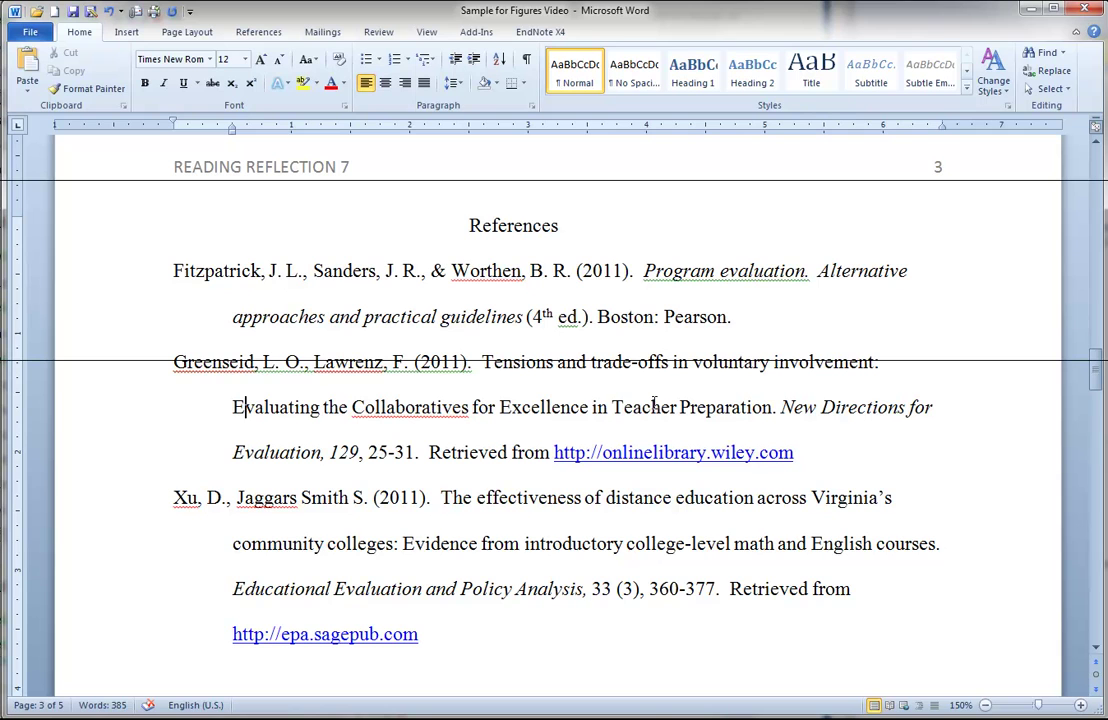
Highlight 'Collaboratives for Excellence in Teacher Preparation', then scroll down to Table 1, Reading Effort Report.
{"action": "left_click_drag", "start_coordinate": [735, 408], "coordinate": [437, 416]}
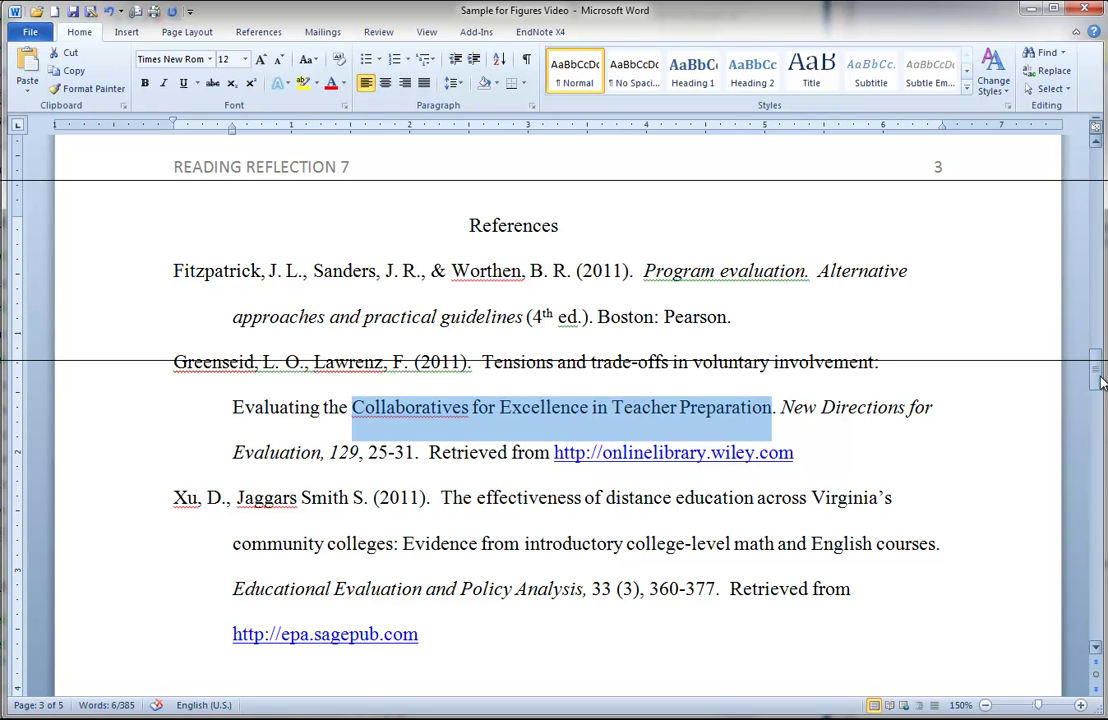
{"action": "left_click_drag", "start_coordinate": [1101, 383], "coordinate": [1097, 388]}
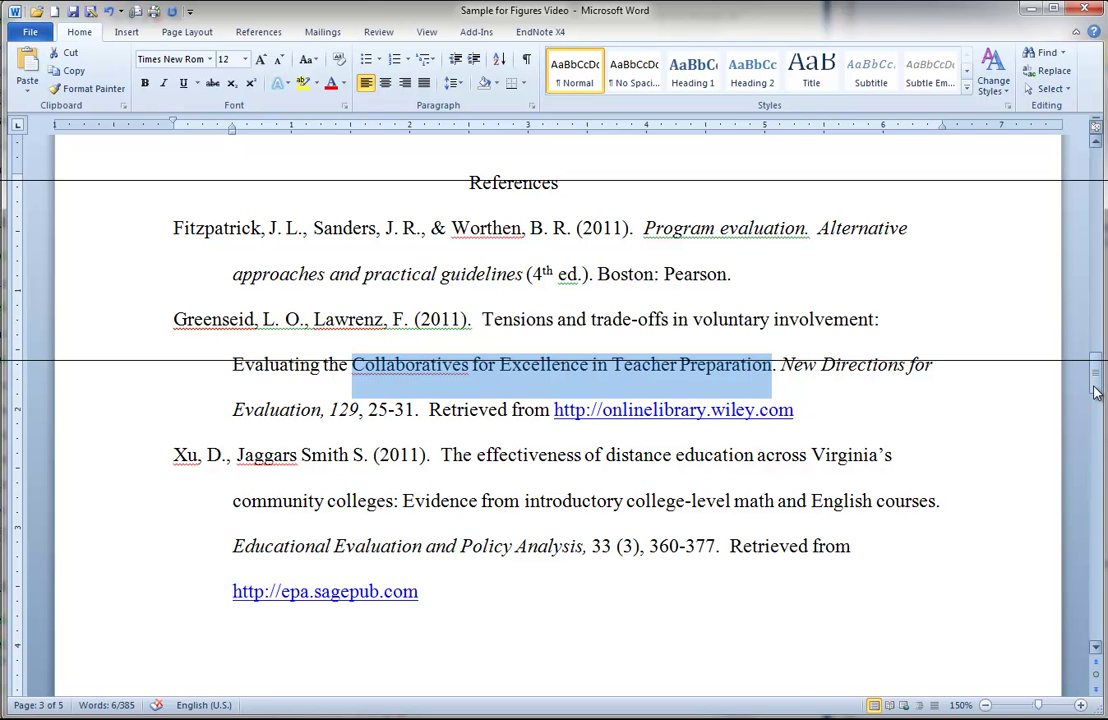
{"action": "scroll", "coordinate": [1095, 393], "scroll_direction": "down", "scroll_amount": 3}
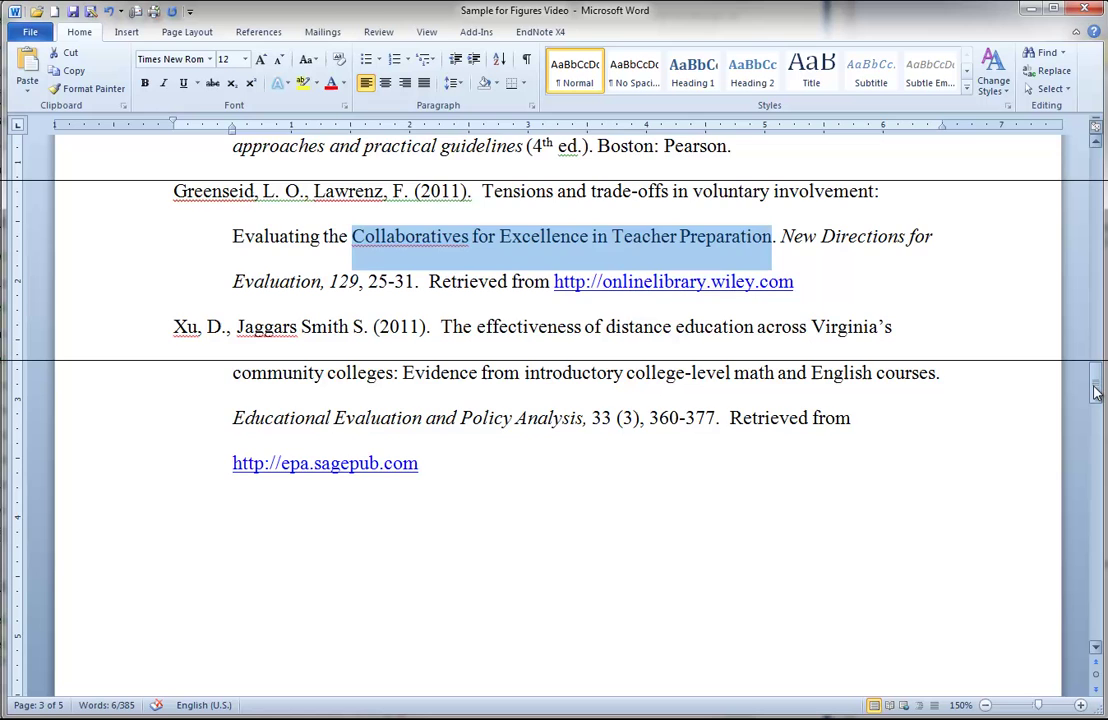
{"action": "scroll", "coordinate": [1095, 393], "scroll_direction": "down", "scroll_amount": 10}
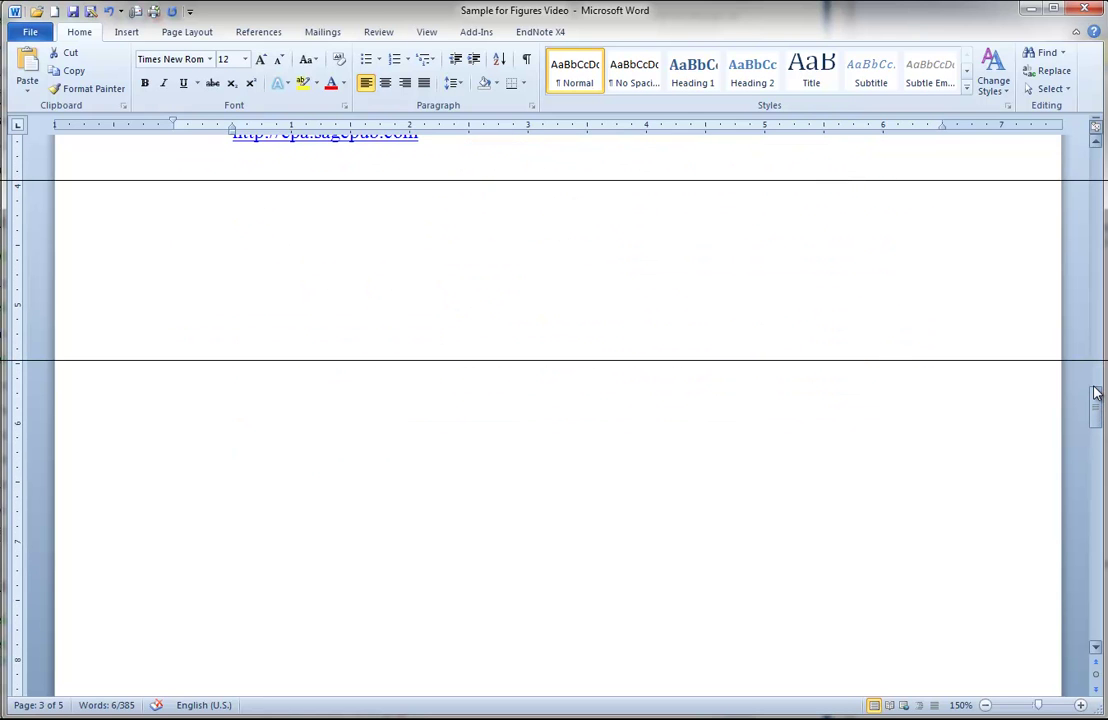
{"action": "scroll", "coordinate": [1095, 393], "scroll_direction": "down", "scroll_amount": 9}
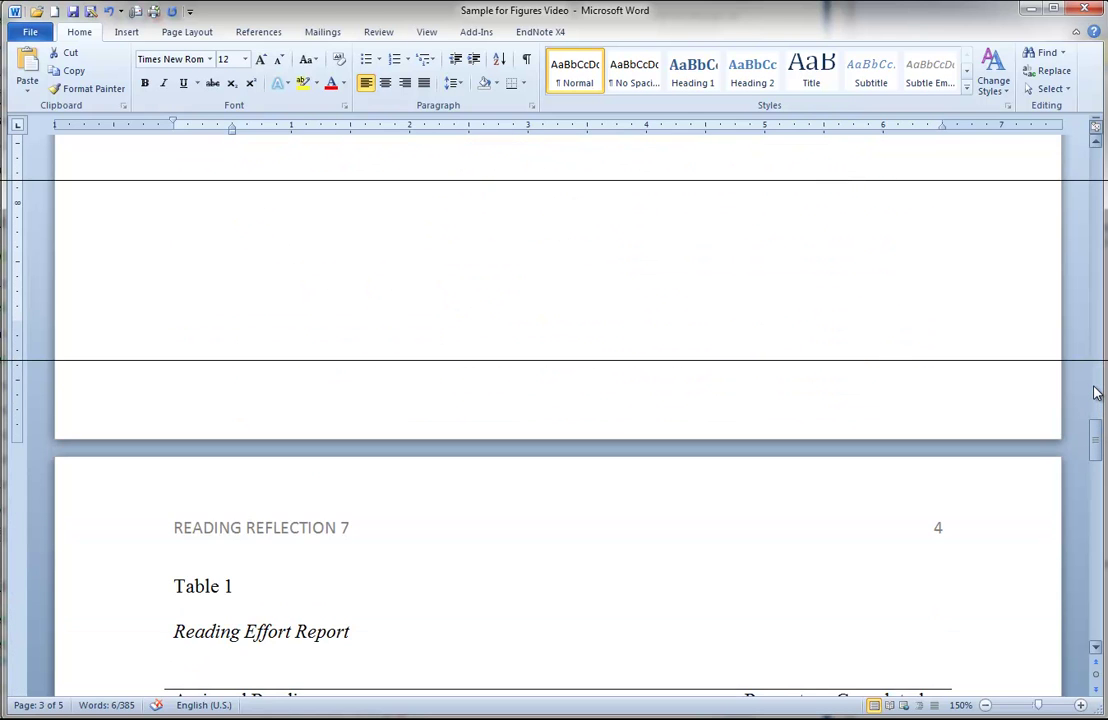
{"action": "scroll", "coordinate": [1095, 393], "scroll_direction": "down", "scroll_amount": 3}
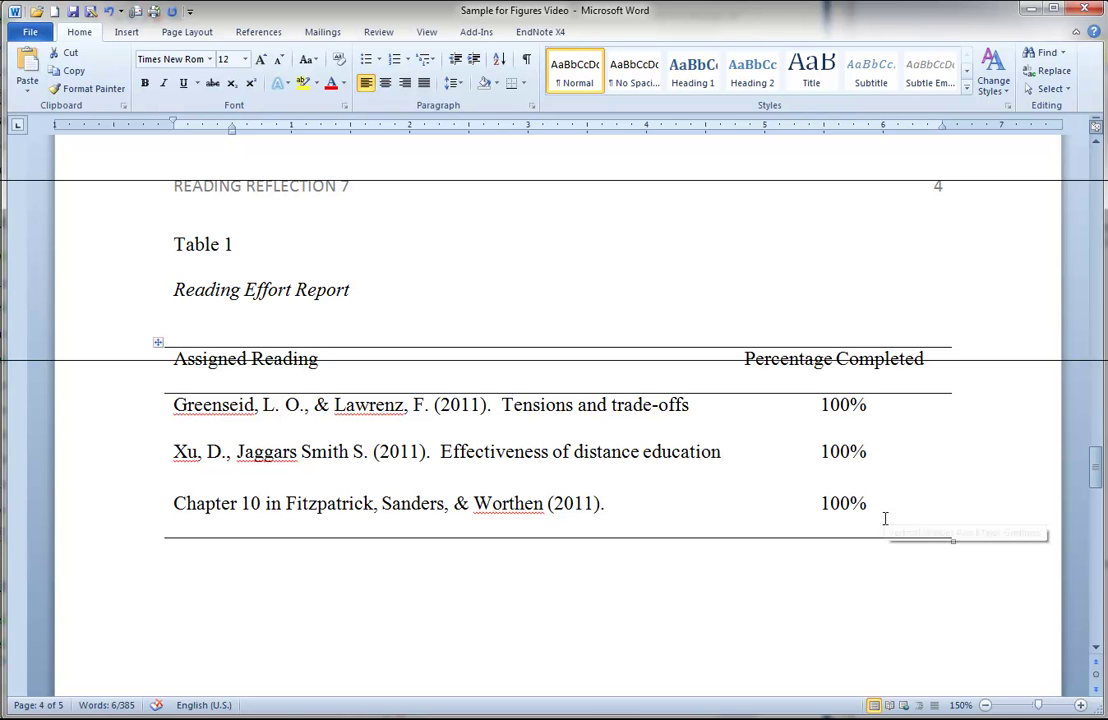
{"action": "left_click", "coordinate": [236, 244]}
{"action": "type", "text": "1"}
{"action": "key", "text": "BackSpace"}
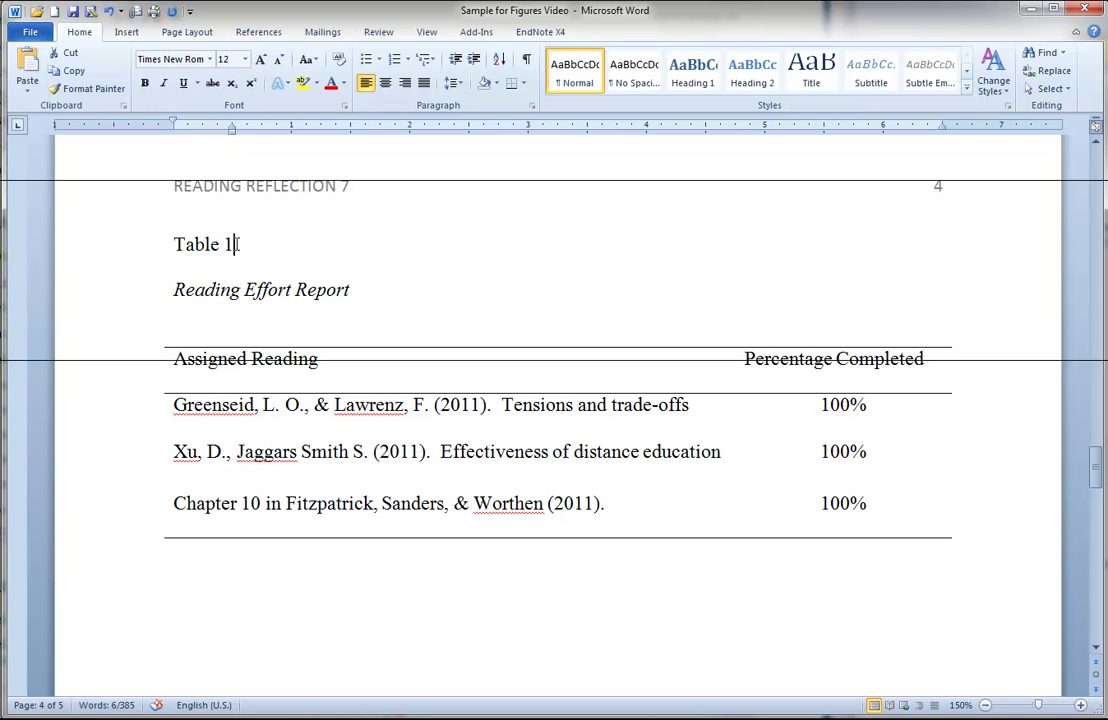
{"action": "left_click_drag", "start_coordinate": [236, 244], "coordinate": [192, 248]}
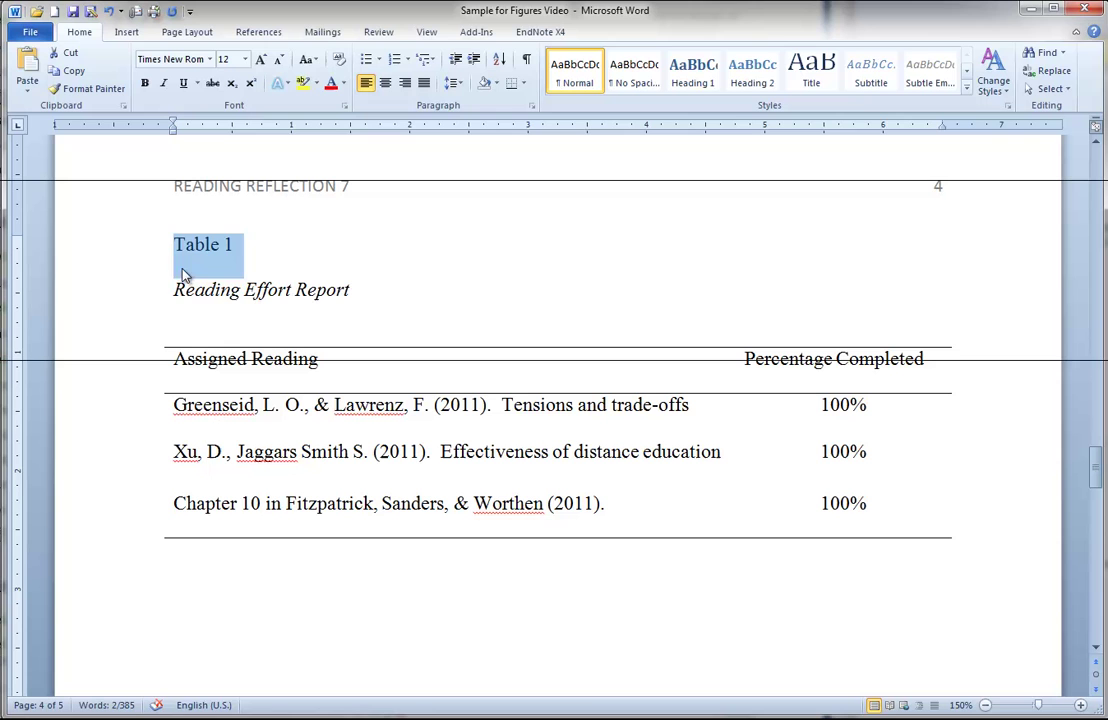
{"action": "left_click_drag", "start_coordinate": [173, 289], "coordinate": [344, 294]}
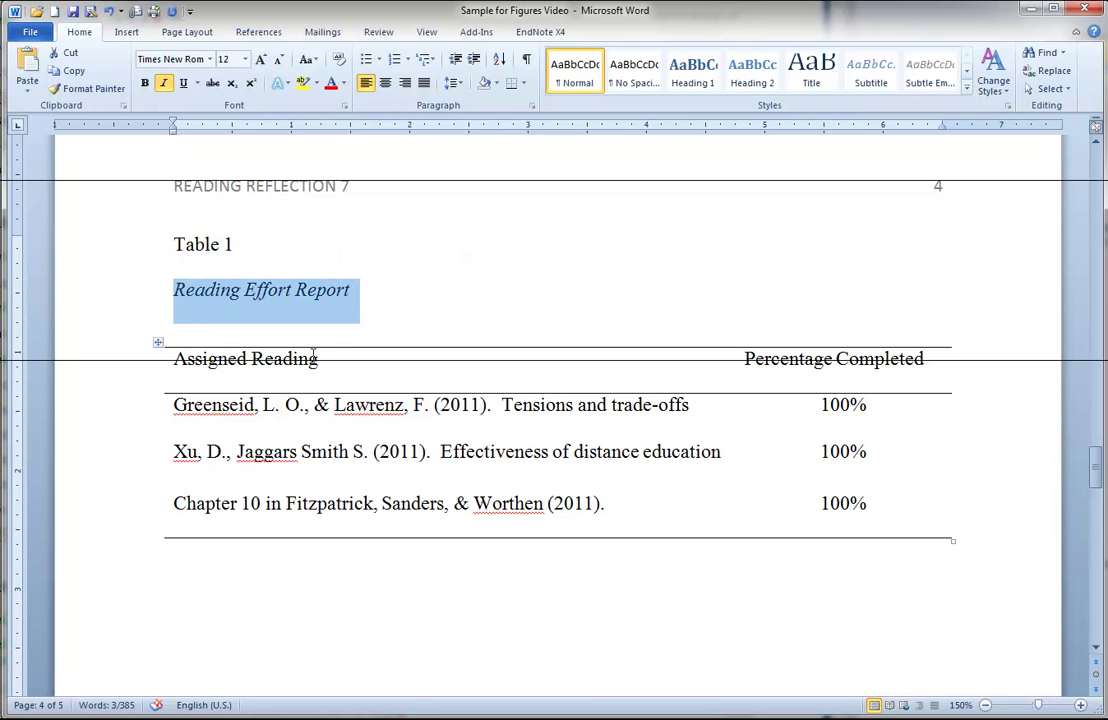
{"action": "left_click_drag", "start_coordinate": [299, 360], "coordinate": [710, 525]}
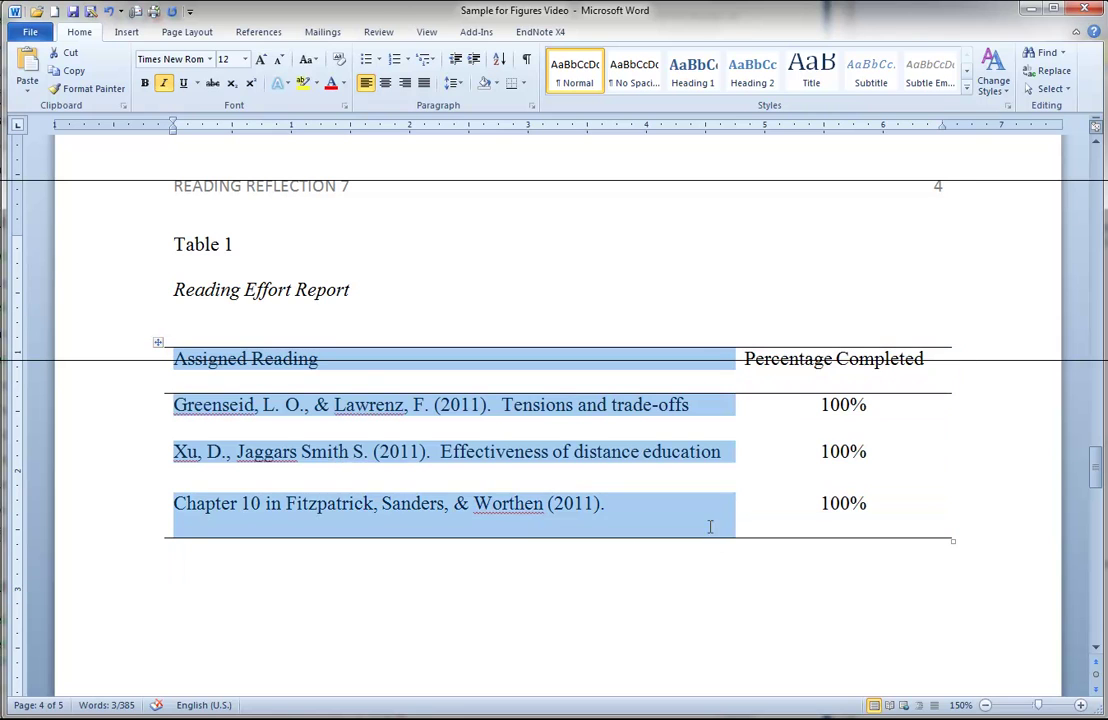
{"action": "left_click", "coordinate": [410, 594]}
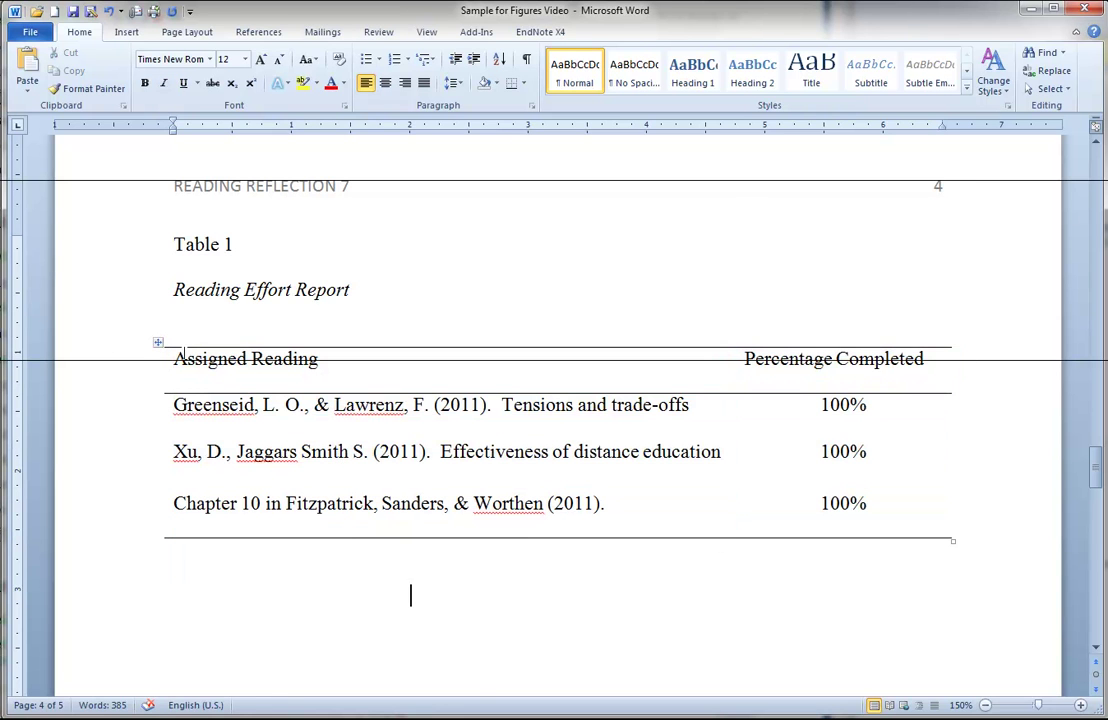
{"action": "left_click", "coordinate": [157, 347]}
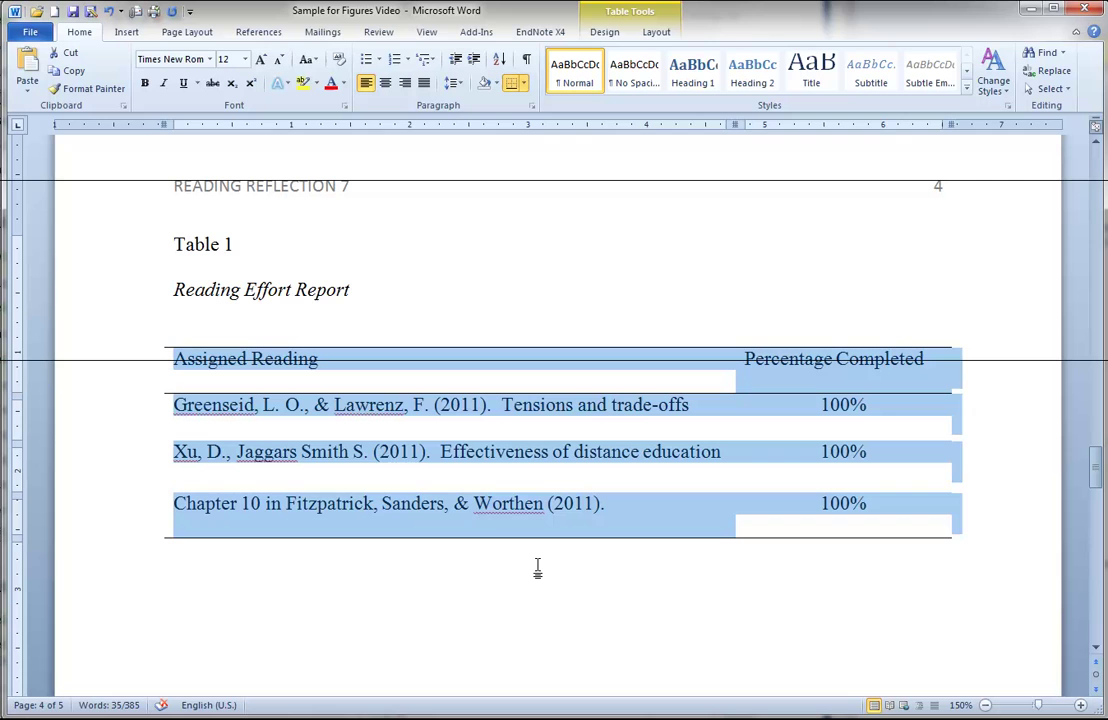
Below Table 1, view the Insert tab's Table options and close them without inserting a table.
{"action": "left_click", "coordinate": [537, 567]}
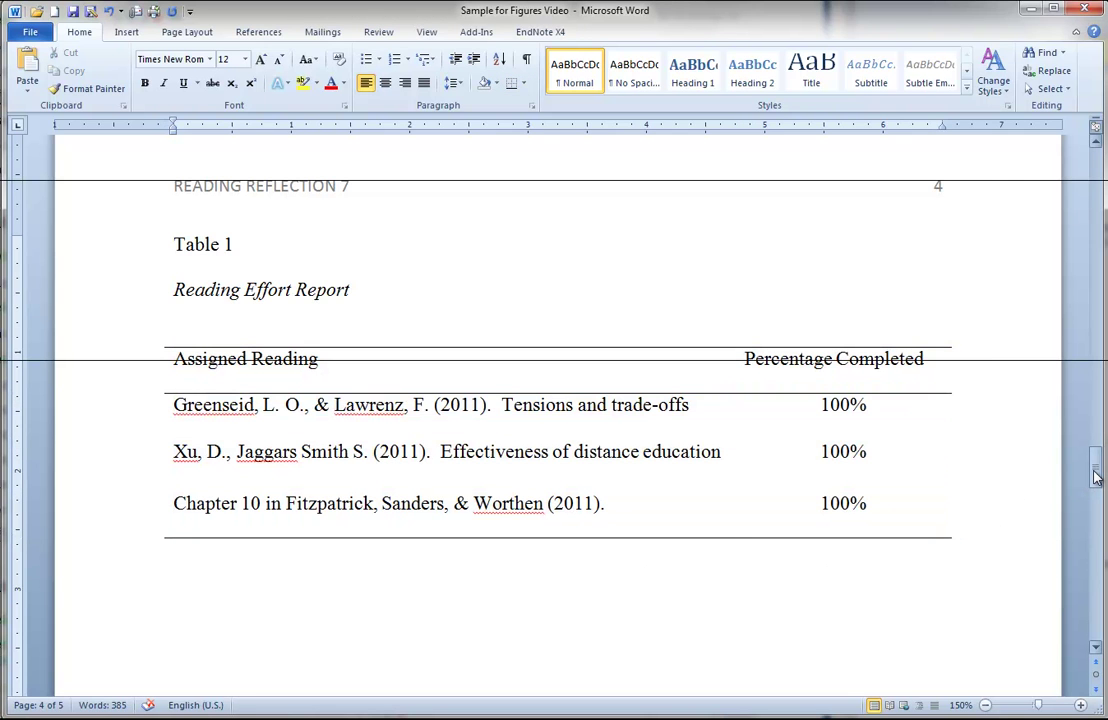
{"action": "left_click_drag", "start_coordinate": [1096, 478], "coordinate": [1096, 478]}
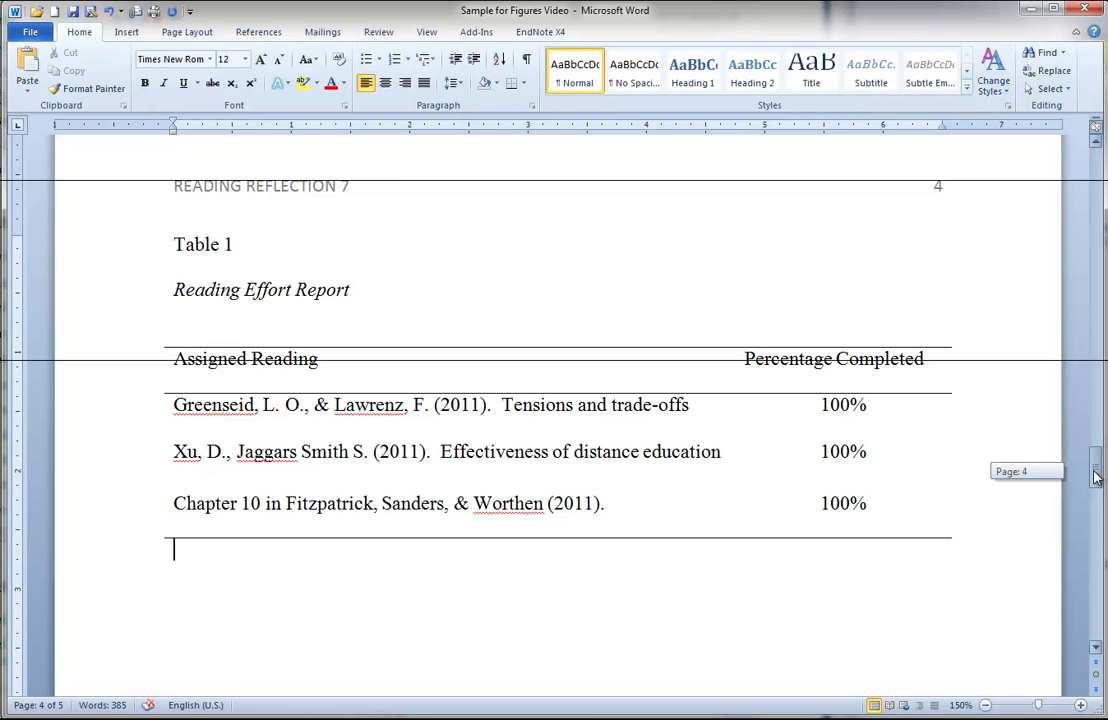
{"action": "left_click", "coordinate": [127, 36]}
{"action": "left_click", "coordinate": [138, 84]}
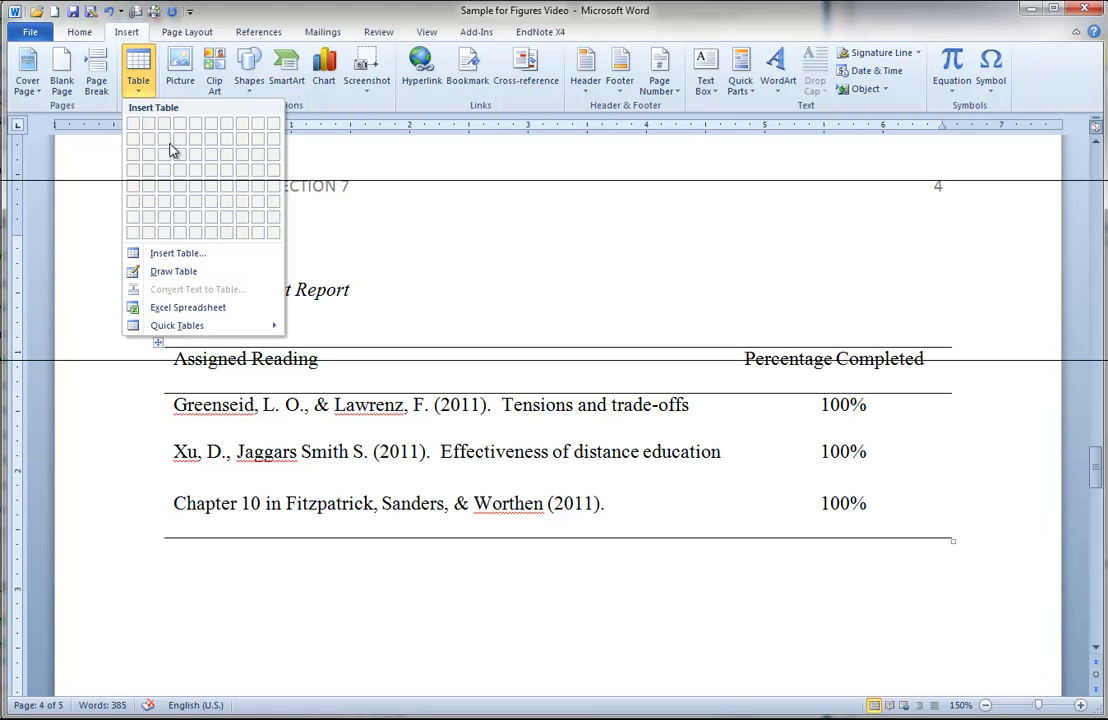
{"action": "left_click", "coordinate": [487, 267]}
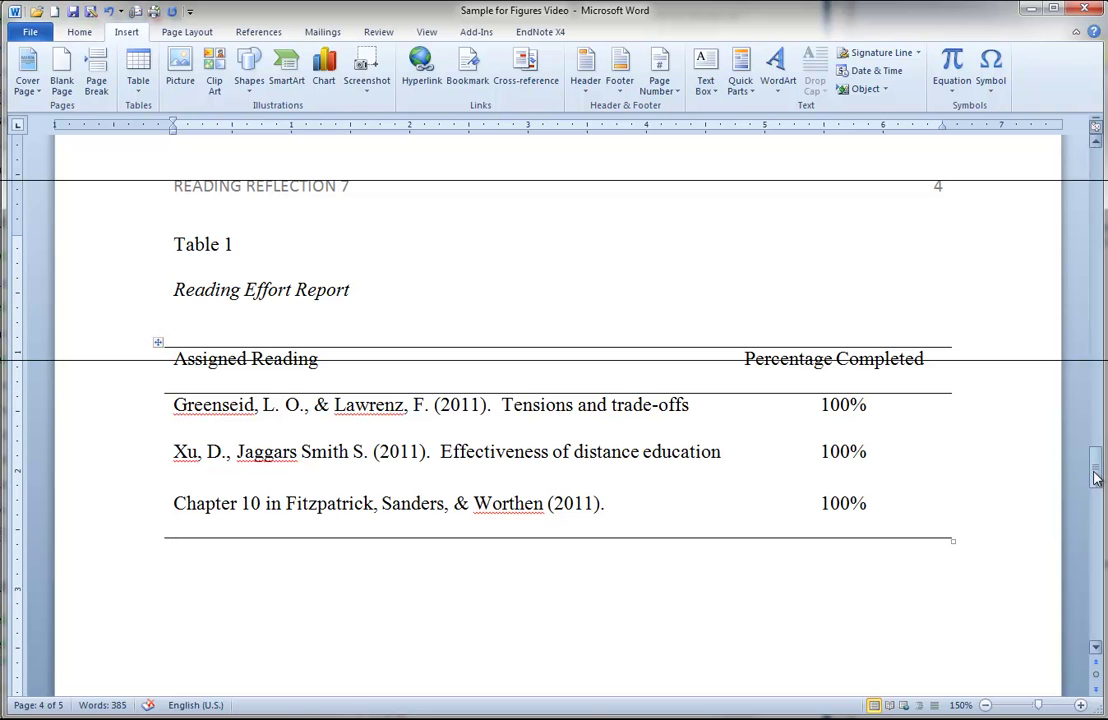
Scroll down to page 5's Week 6 bar chart captioned 'Figure X.'.
{"action": "left_click_drag", "start_coordinate": [1095, 476], "coordinate": [1099, 573]}
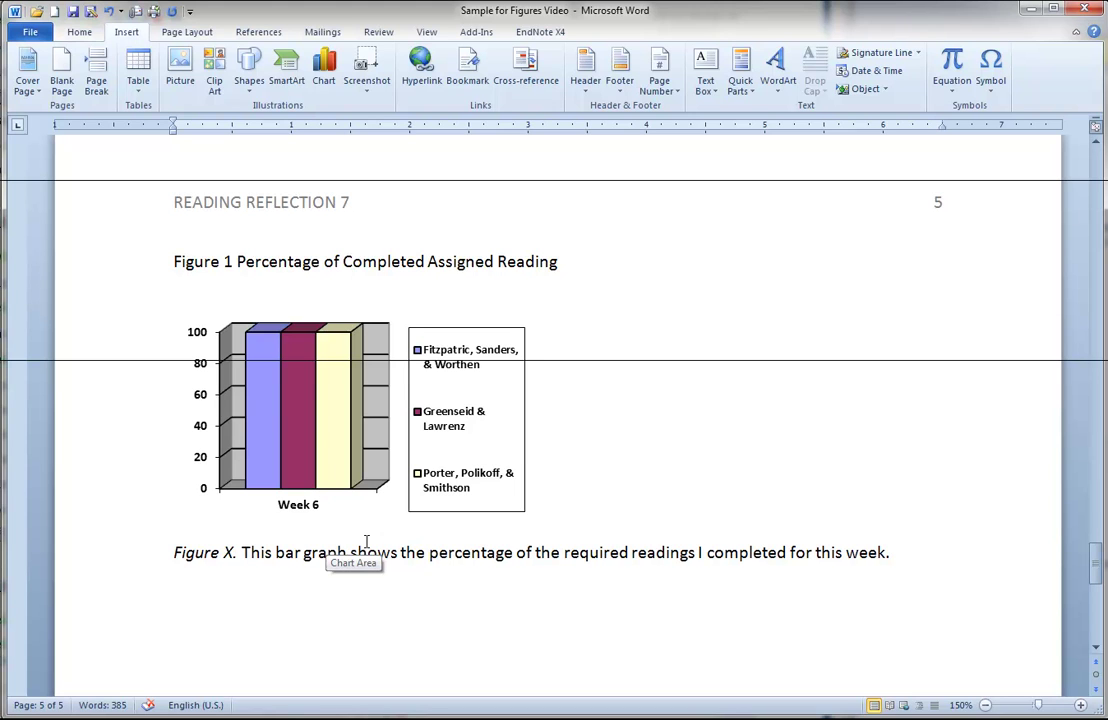
Replace the X in the chart caption with 1 so the label reads 'Figure 1.'.
{"action": "left_click", "coordinate": [197, 550]}
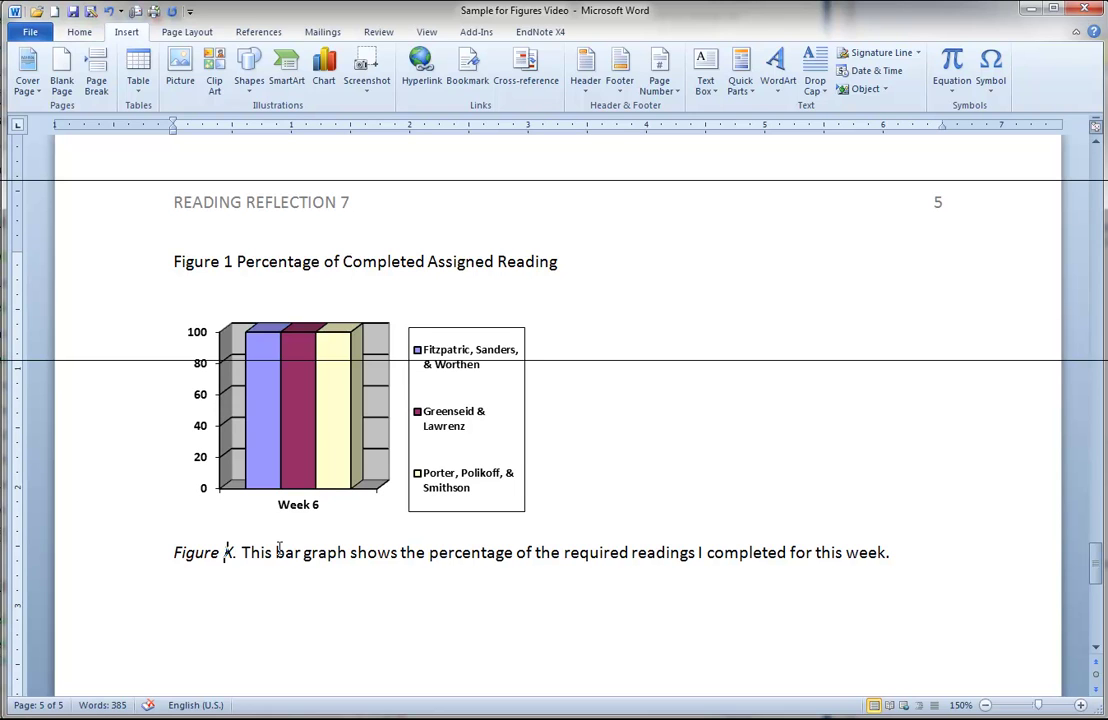
{"action": "type", "text": "1"}
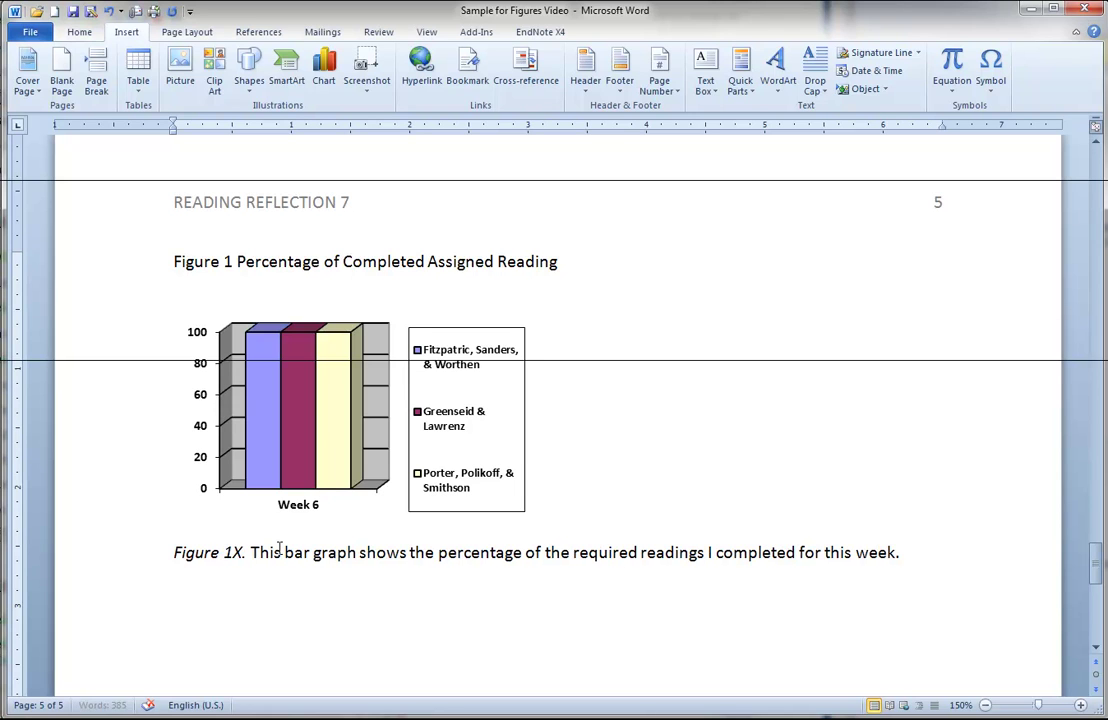
{"action": "key", "text": "Delete"}
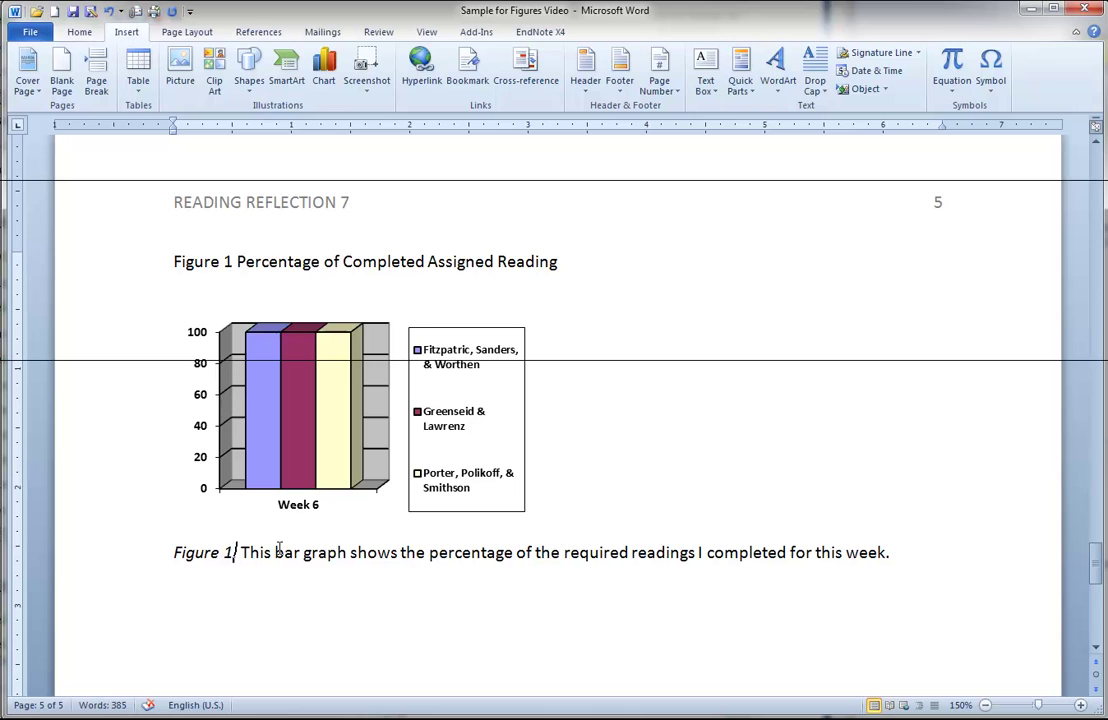
{"action": "type", "text": "."}
Move the title 'Percentage of Completed Assigned Reading' from above the chart into the caption after 'Figure 1.'.
{"action": "left_click_drag", "start_coordinate": [237, 261], "coordinate": [511, 261]}
{"action": "key", "text": "ctrl+c"}
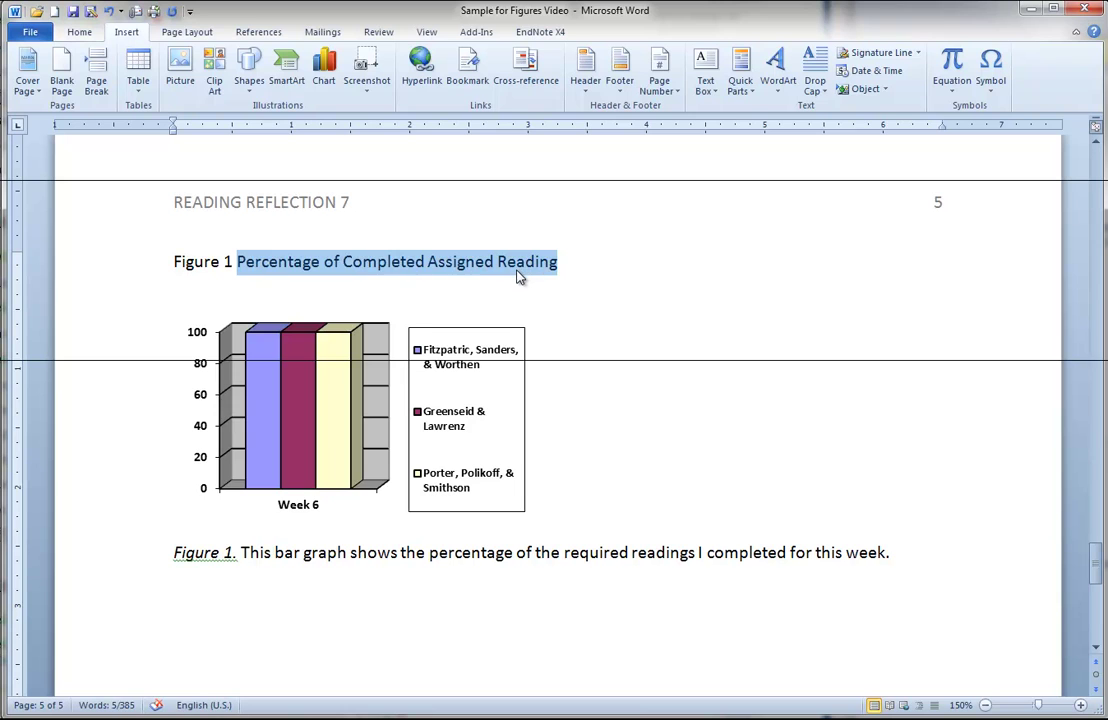
{"action": "key", "text": "Delete"}
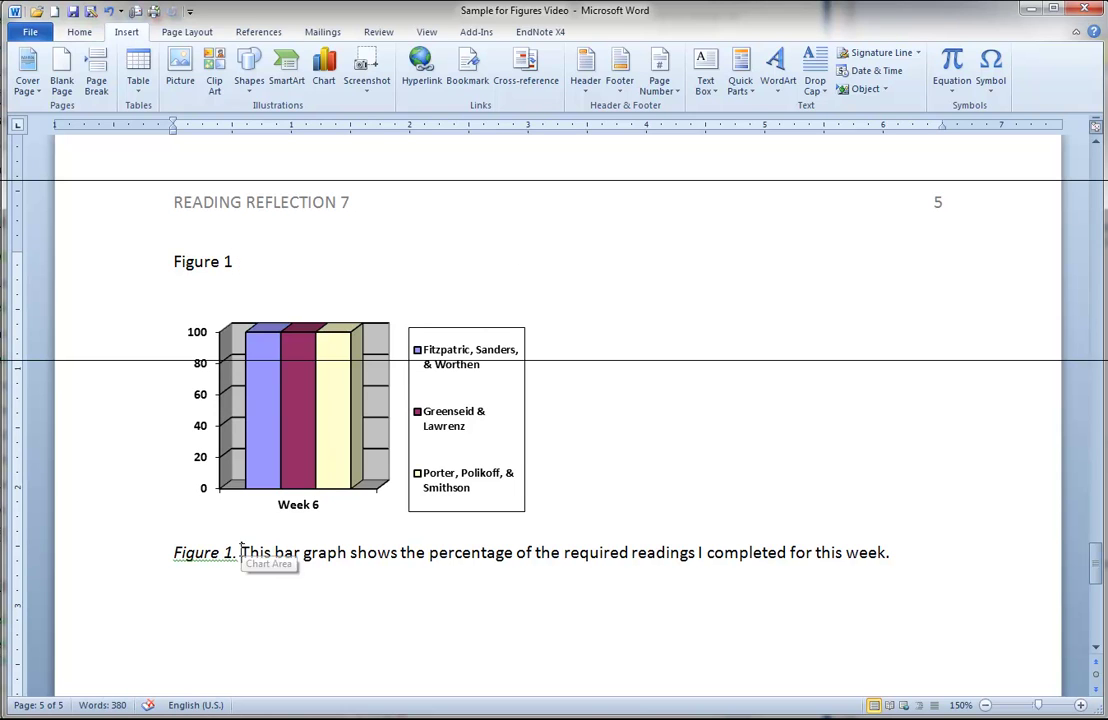
{"action": "left_click", "coordinate": [241, 553]}
{"action": "key", "text": "ctrl+v"}
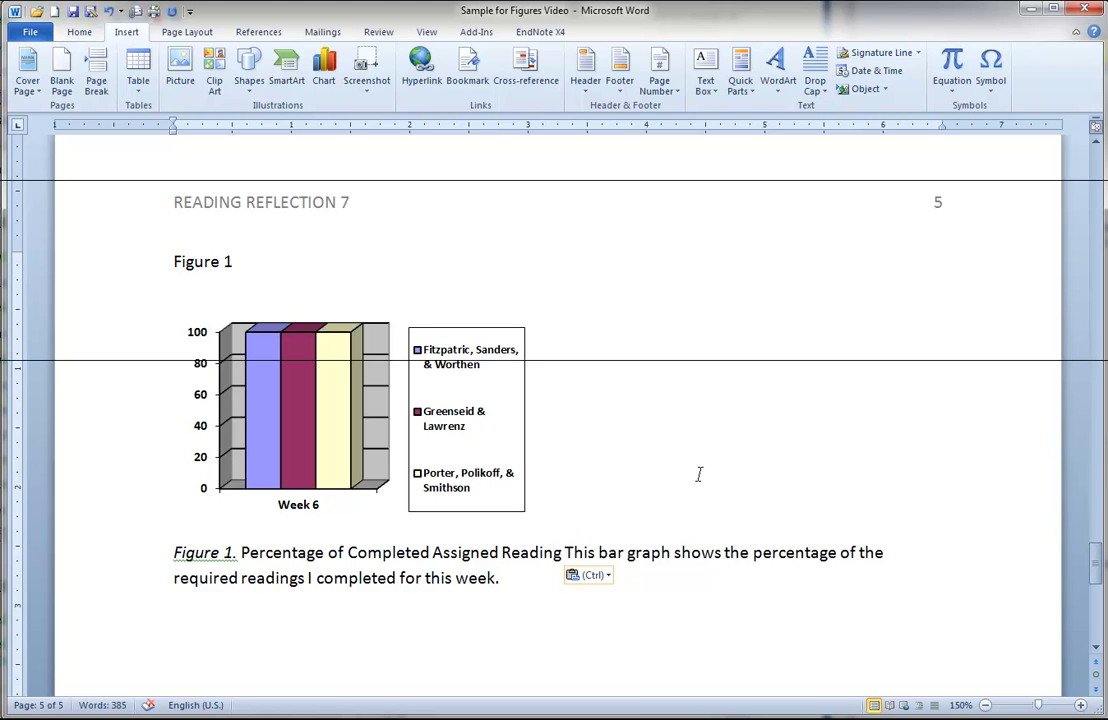
{"action": "type", "text": "."}
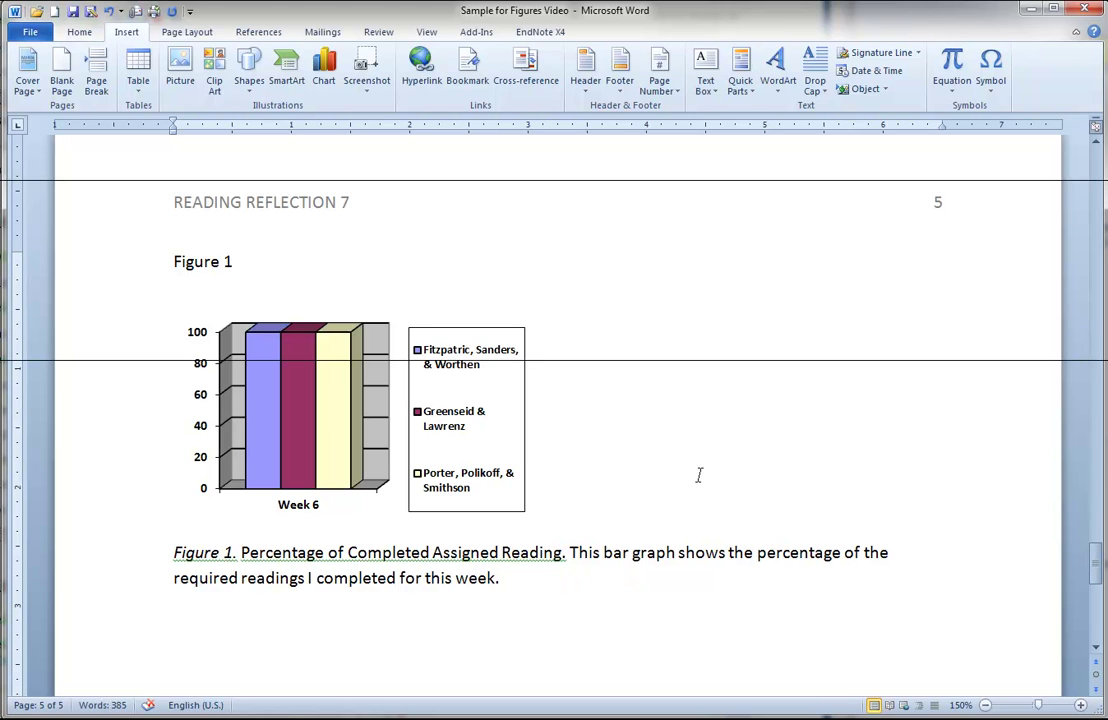
Delete the leftover 'Figure 1' line above the chart and select the caption's italic 'Figure 1.' label.
{"action": "triple_click", "coordinate": [247, 260]}
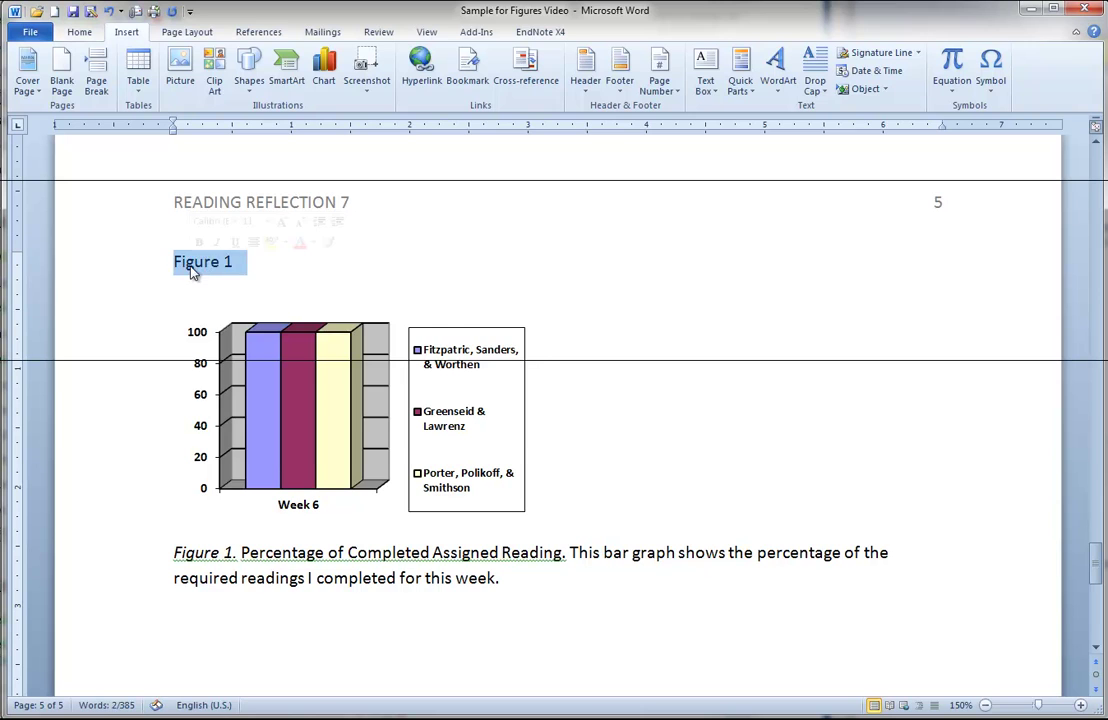
{"action": "key", "text": "Delete"}
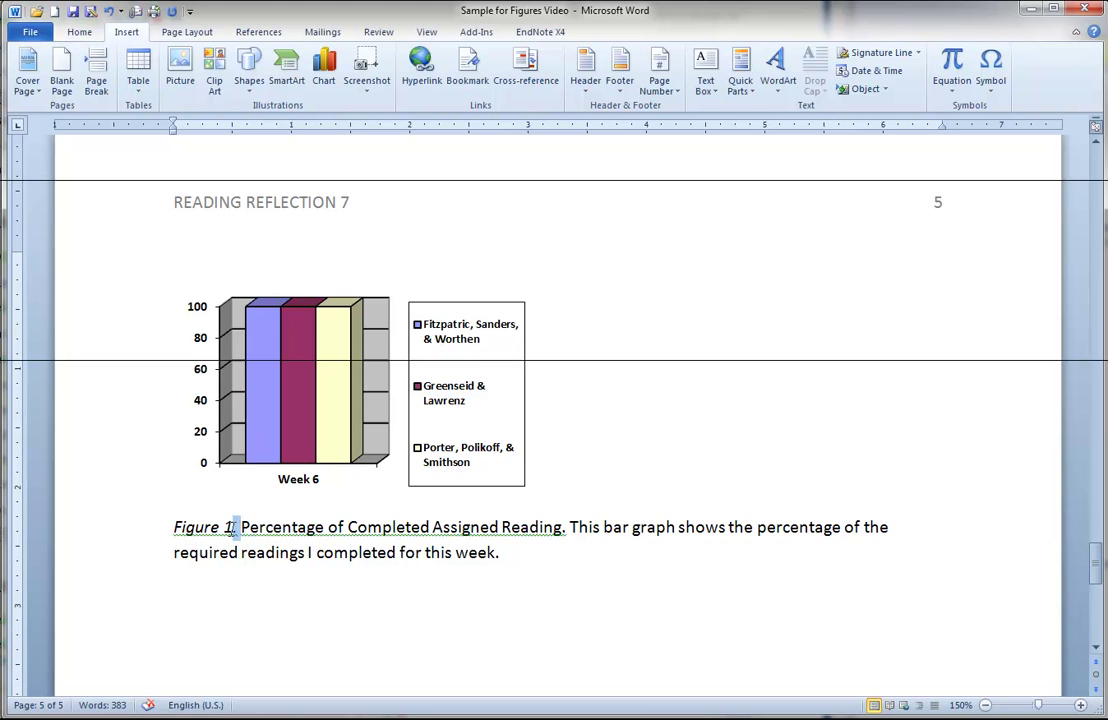
{"action": "left_click_drag", "start_coordinate": [240, 527], "coordinate": [197, 529]}
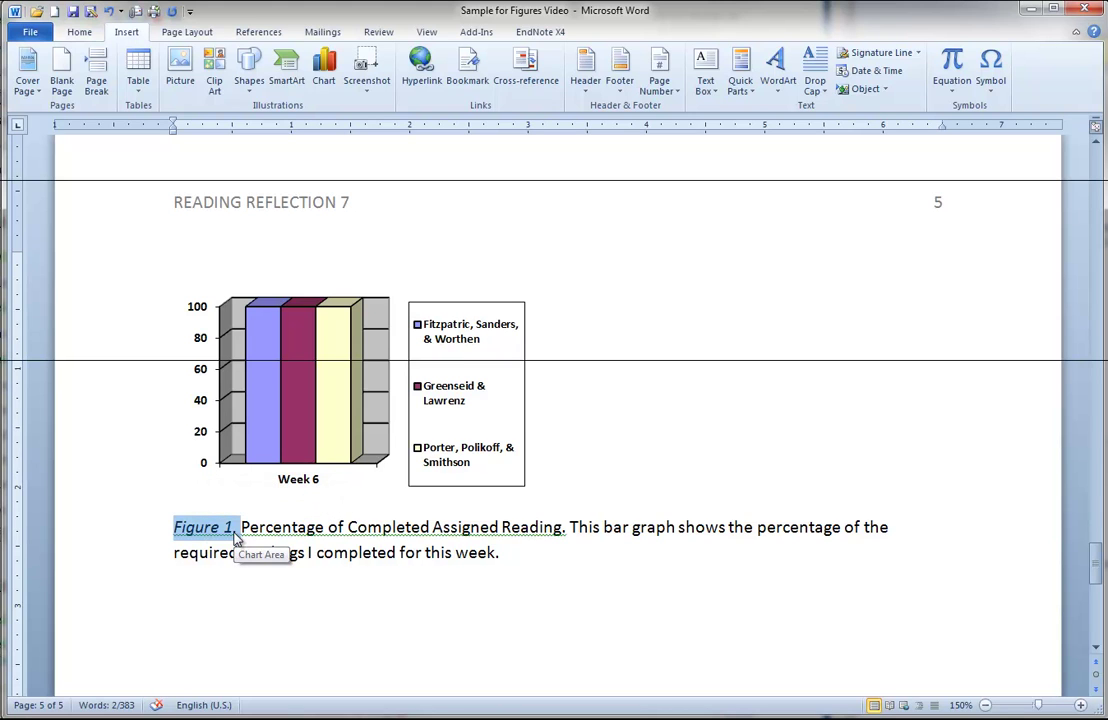
{"action": "scroll", "coordinate": [234, 537], "scroll_direction": "up", "scroll_amount": 5}
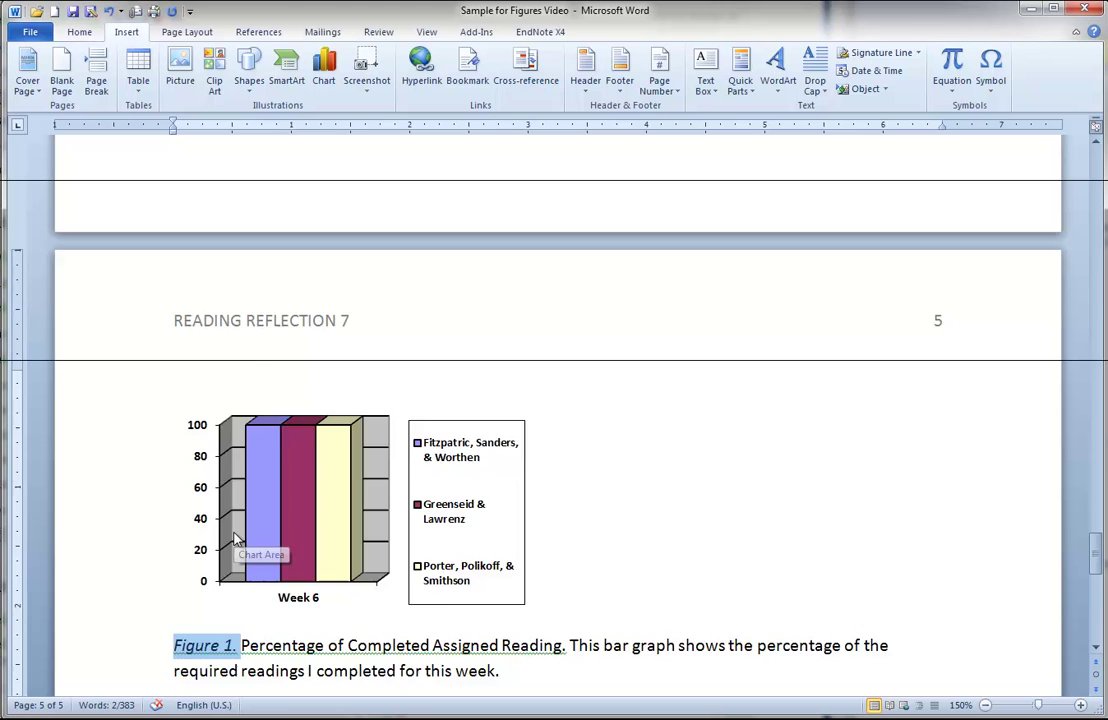
{"action": "scroll", "coordinate": [234, 537], "scroll_direction": "up", "scroll_amount": 5}
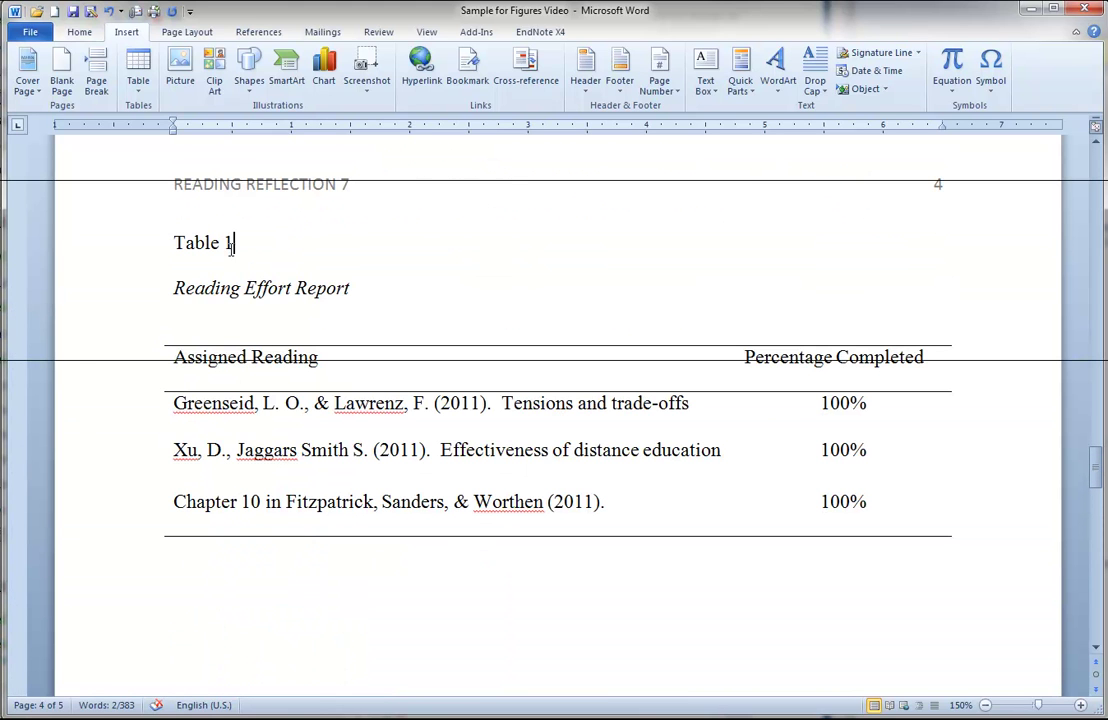
{"action": "triple_click", "coordinate": [188, 252]}
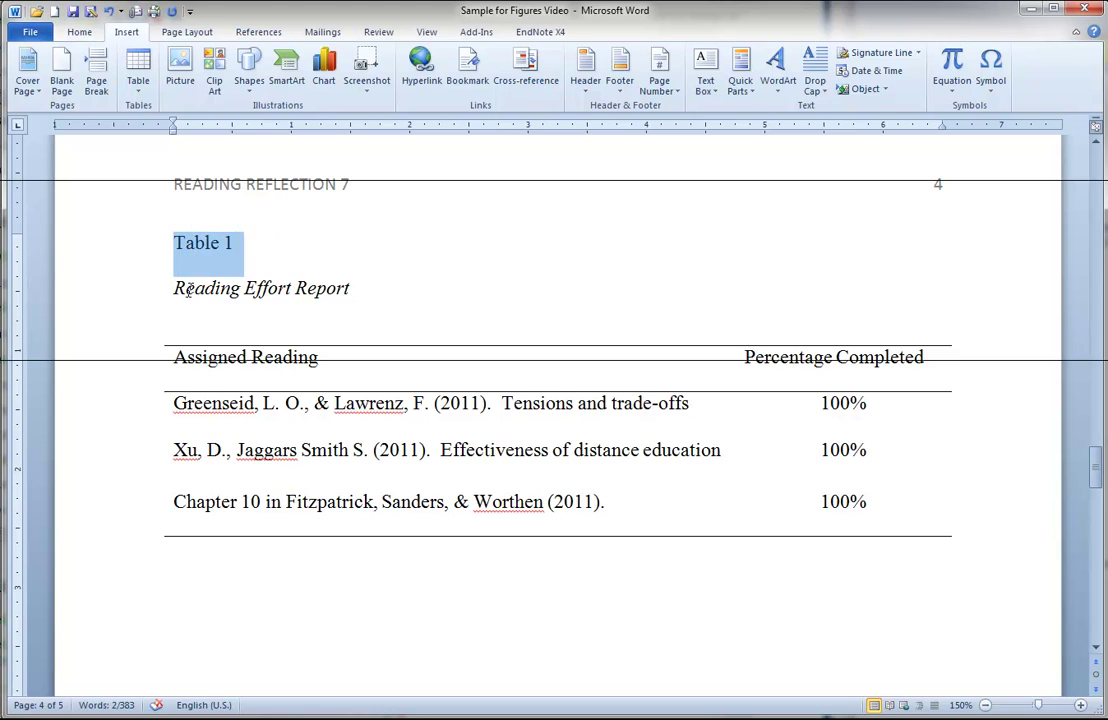
{"action": "left_click_drag", "start_coordinate": [175, 288], "coordinate": [355, 292]}
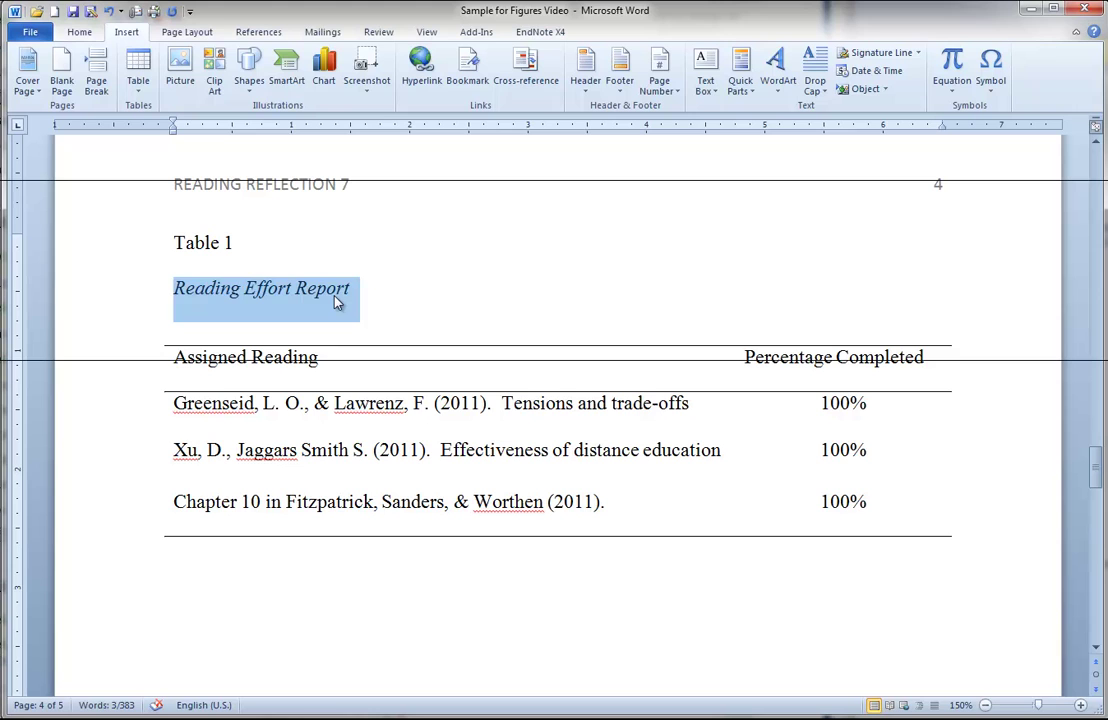
{"action": "left_click", "coordinate": [175, 292]}
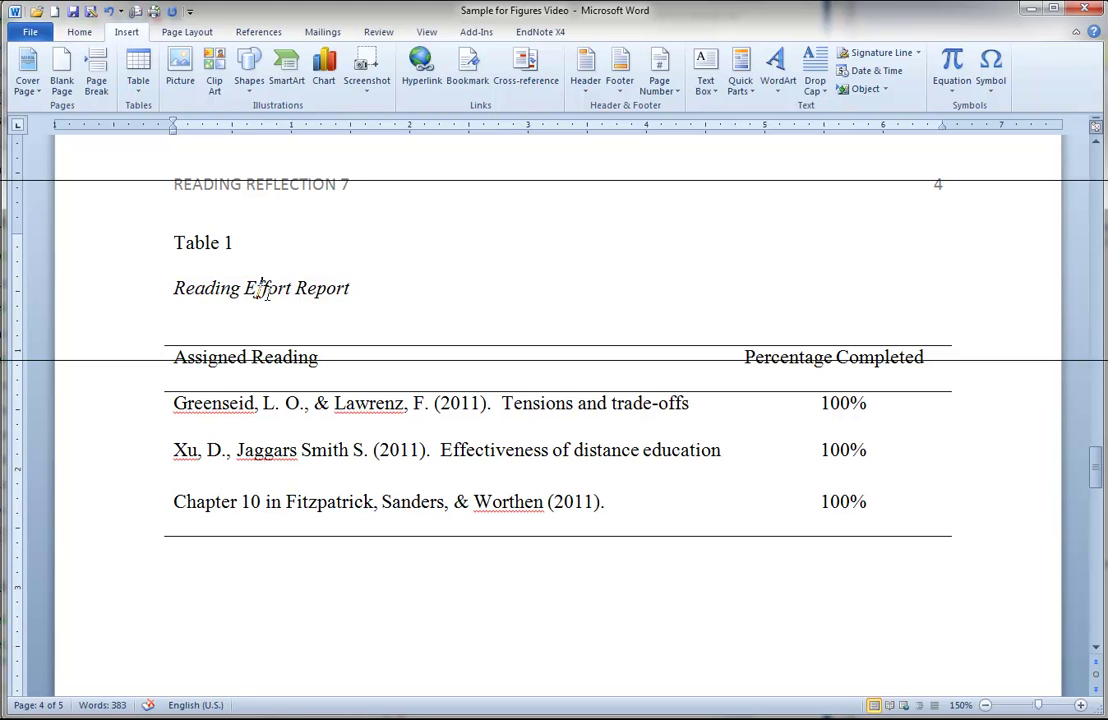
{"action": "left_click", "coordinate": [303, 296]}
{"action": "scroll", "coordinate": [266, 349], "scroll_direction": "down", "scroll_amount": 4}
{"action": "scroll", "coordinate": [266, 349], "scroll_direction": "down", "scroll_amount": 8}
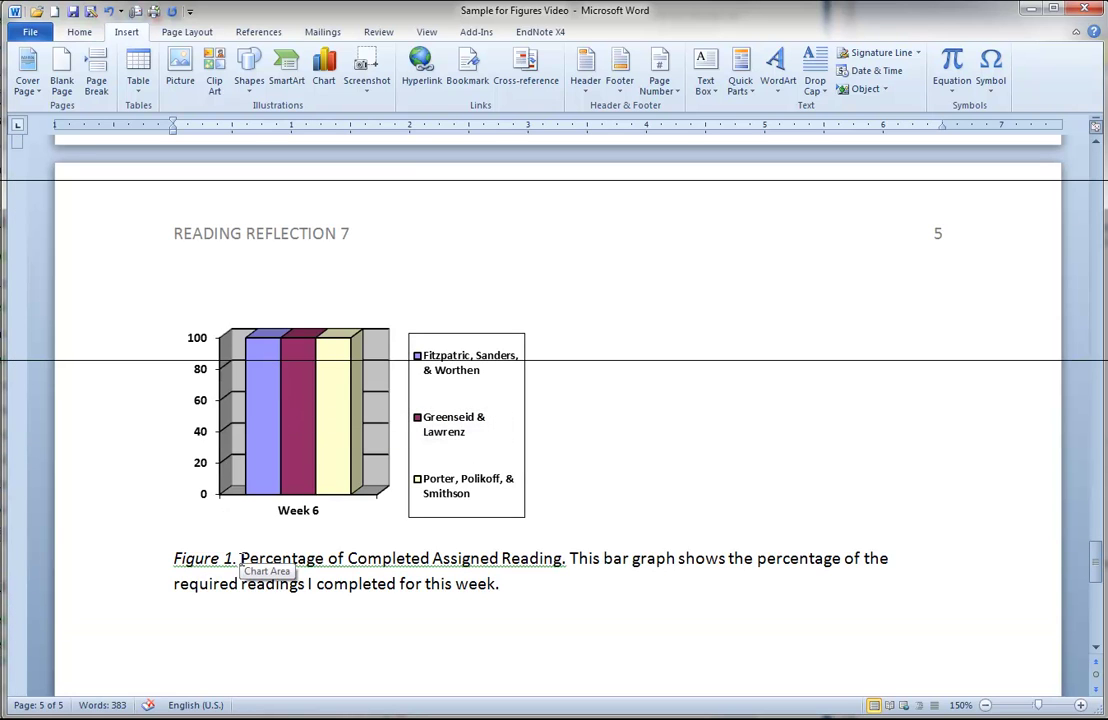
{"action": "scroll", "coordinate": [213, 556], "scroll_direction": "down", "scroll_amount": 1}
{"action": "left_click_drag", "start_coordinate": [240, 557], "coordinate": [166, 500]}
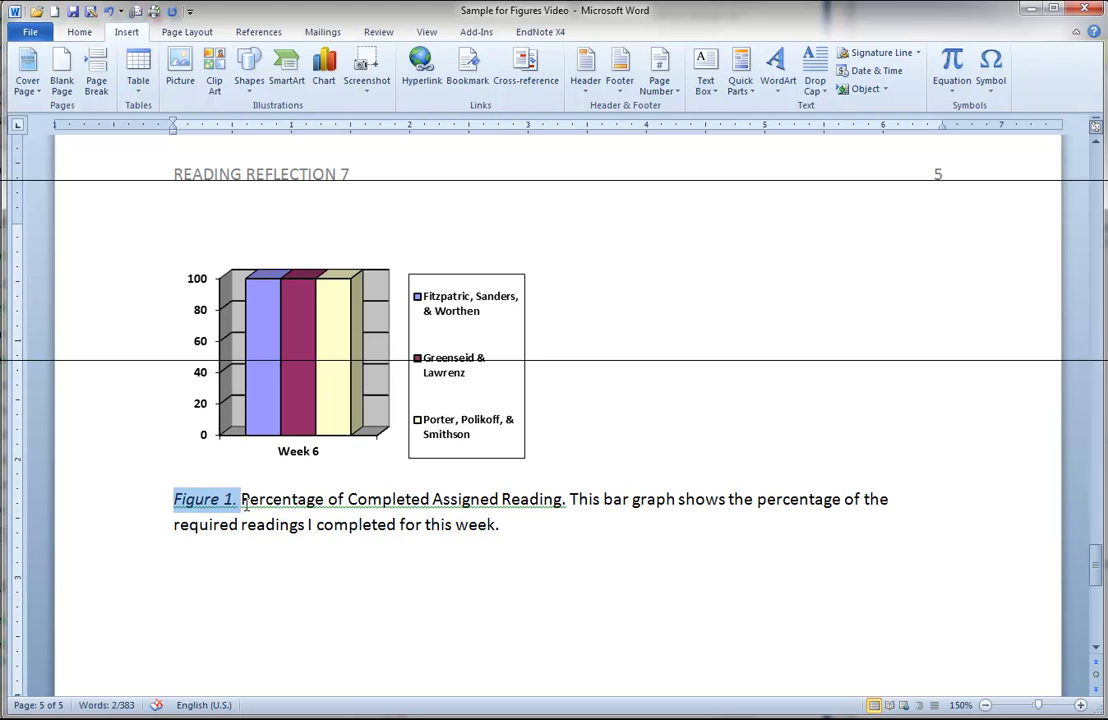
Lowercase 'Completed', 'Assigned' and 'Reading' in the Figure 1 caption title.
{"action": "left_click", "coordinate": [241, 500]}
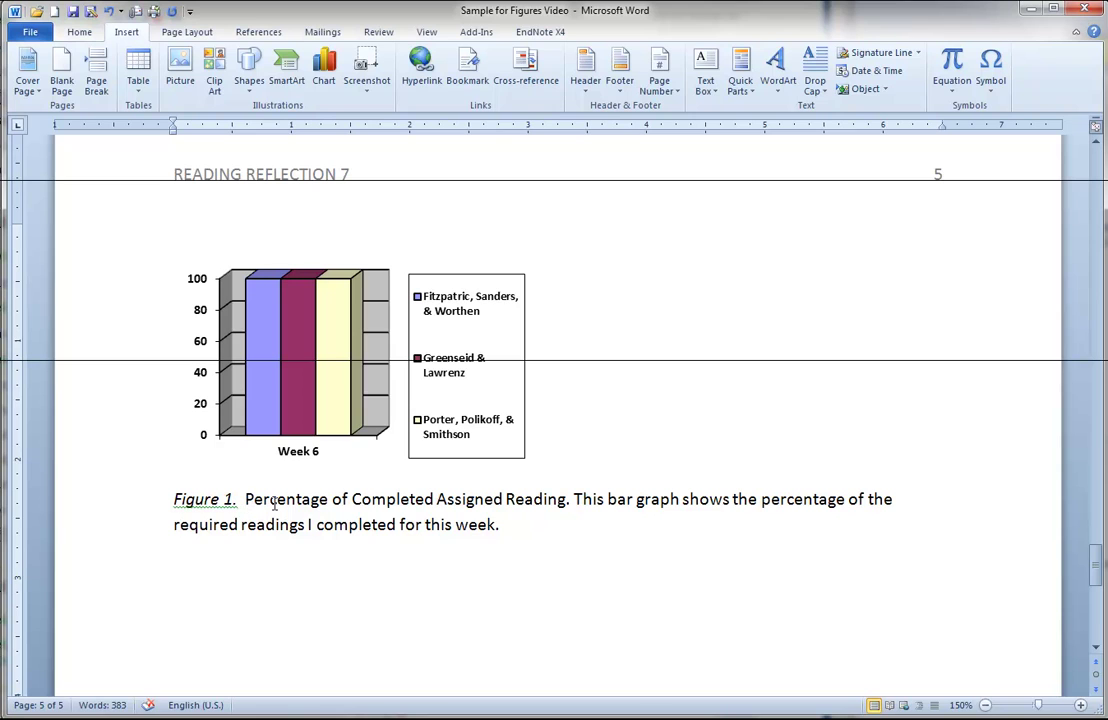
{"action": "key", "text": "Left"}
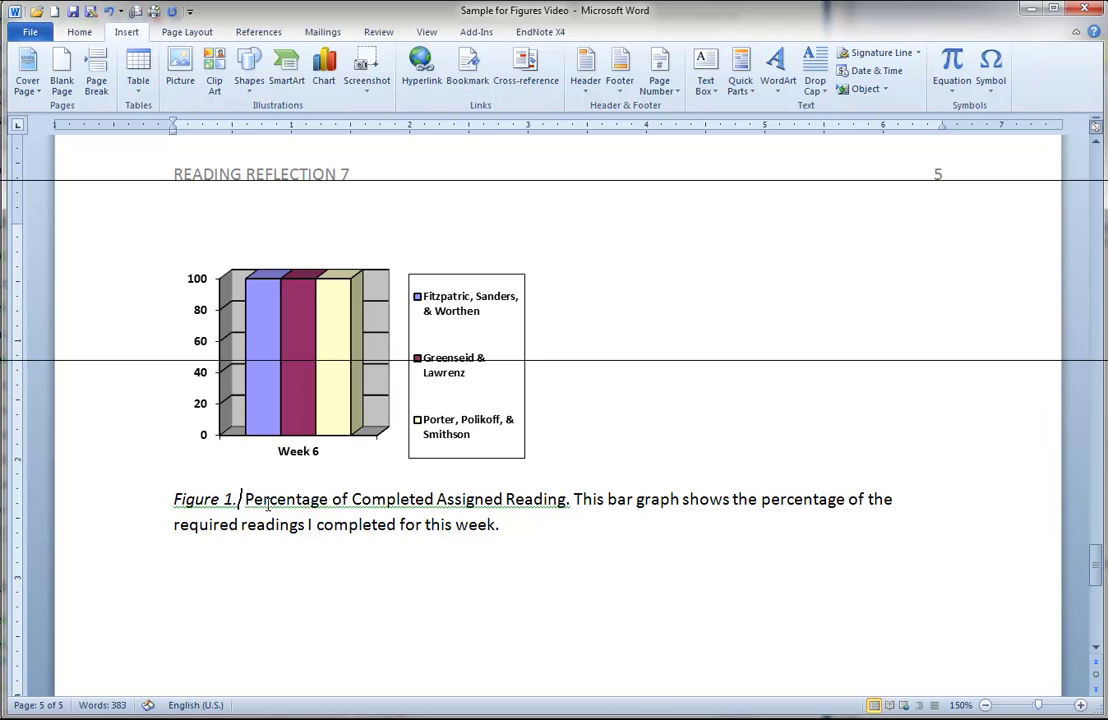
{"action": "key", "text": "Right"}
{"action": "key", "text": "ctrl+z"}
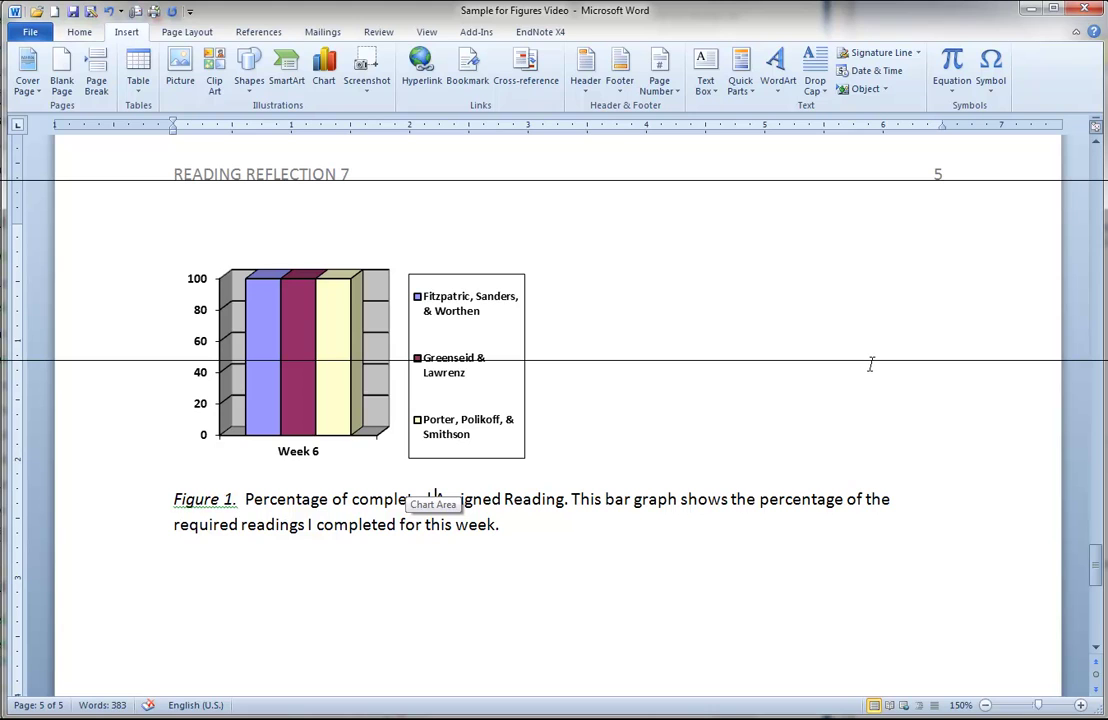
{"action": "left_click", "coordinate": [652, 625]}
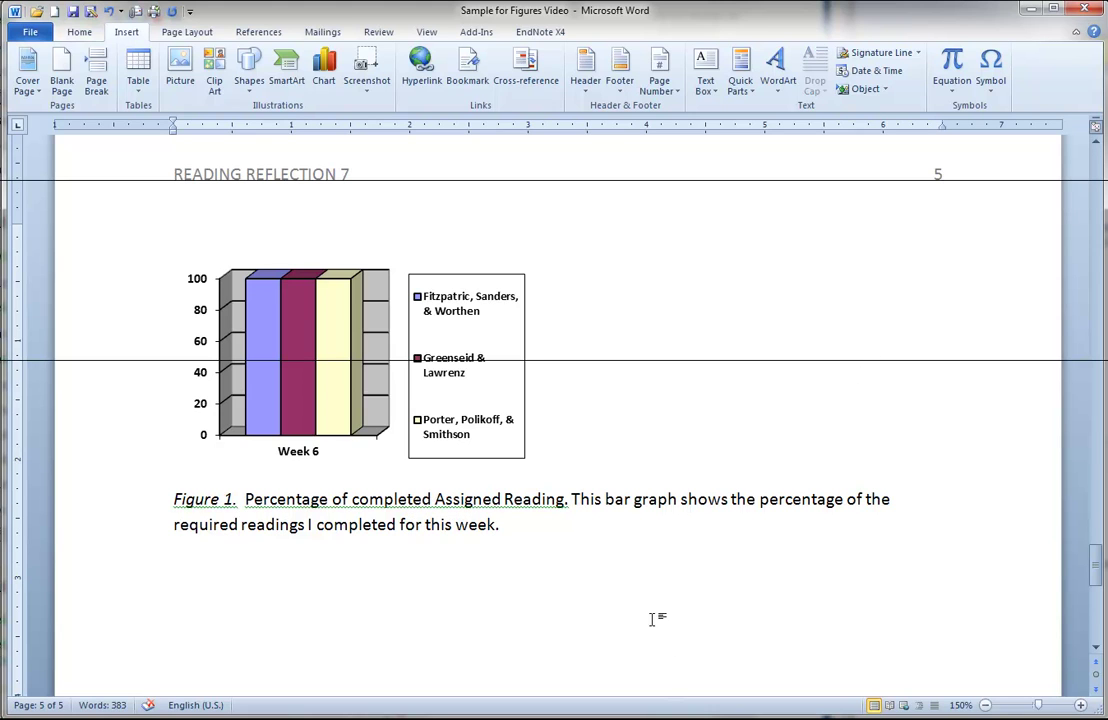
{"action": "left_click", "coordinate": [436, 500]}
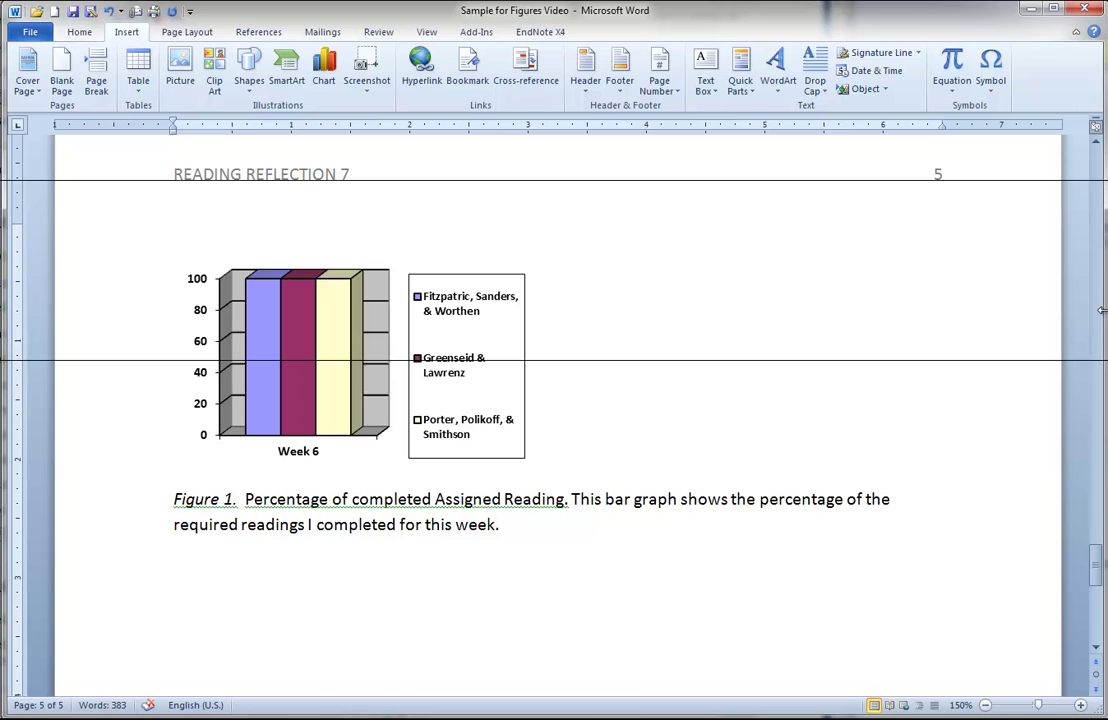
{"action": "key", "text": "Delete"}
{"action": "type", "text": "a"}
{"action": "key", "text": "ctrl+Right"}
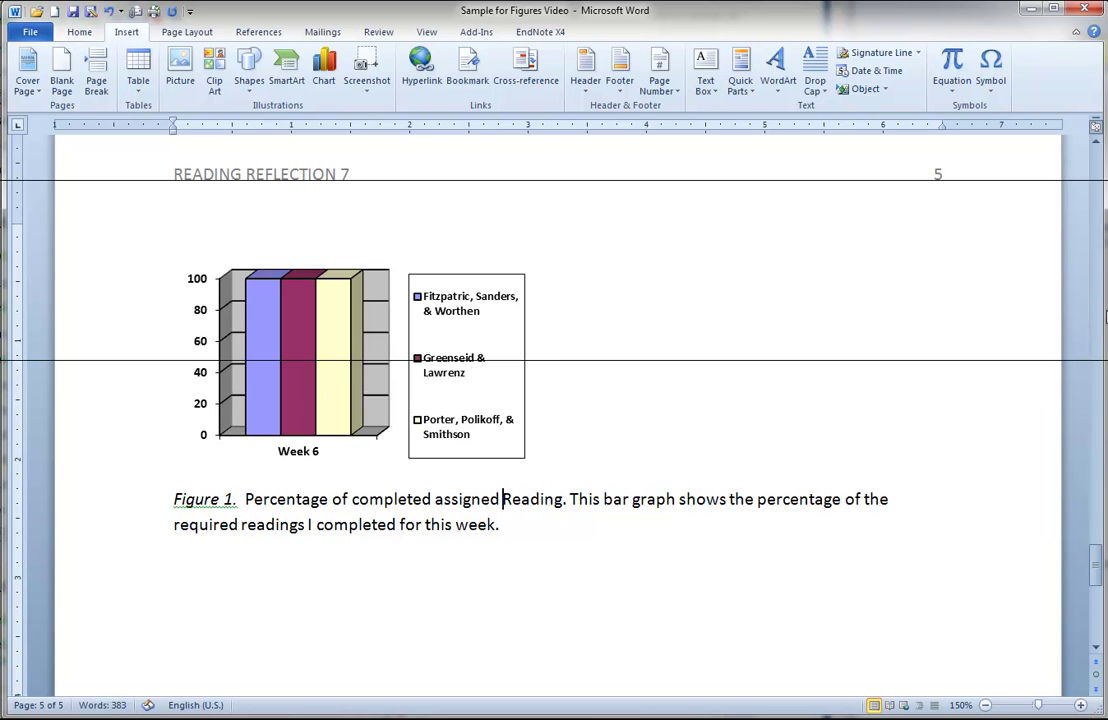
{"action": "key", "text": "Delete"}
{"action": "type", "text": "r"}
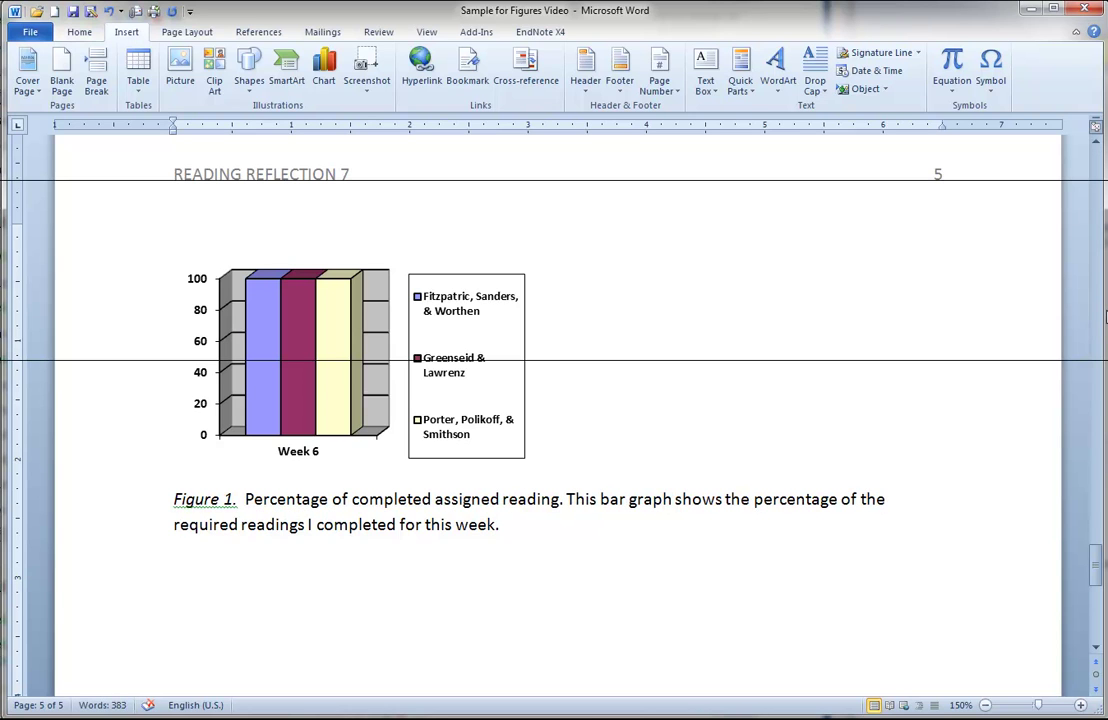
{"action": "key", "text": "Right"}
{"action": "key", "text": "Right"}
{"action": "key", "text": "Right"}
{"action": "key", "text": "Right"}
{"action": "key", "text": "Right"}
{"action": "key", "text": "Right"}
{"action": "type", "text": "."}
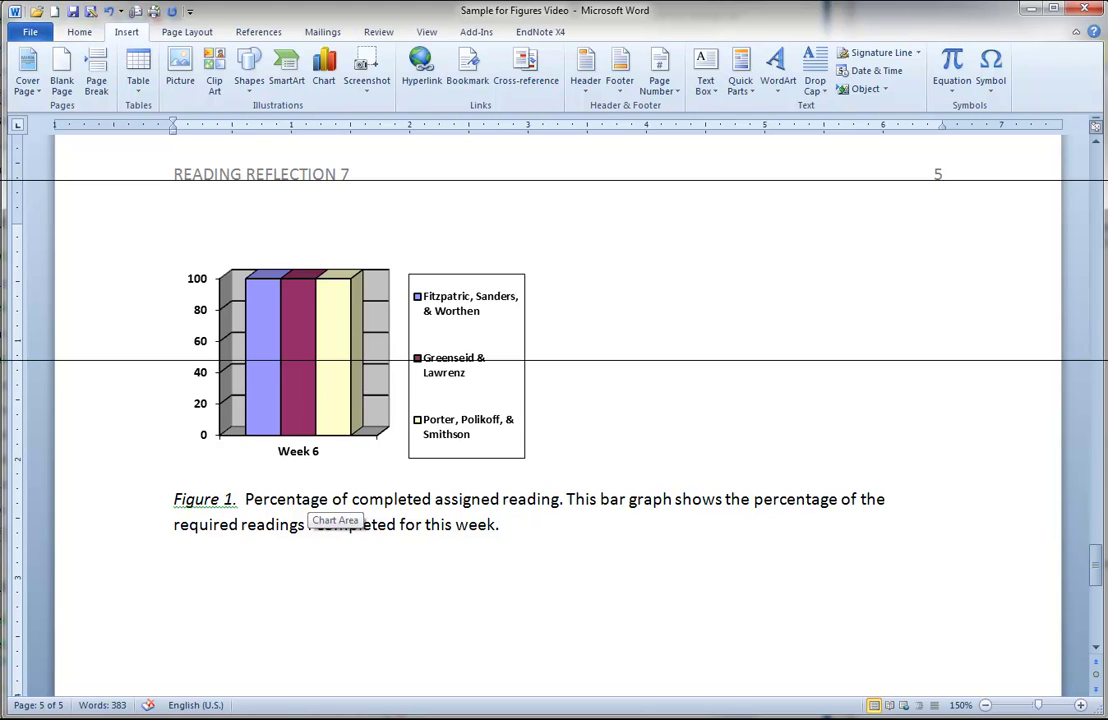
{"action": "left_click", "coordinate": [1045, 618]}
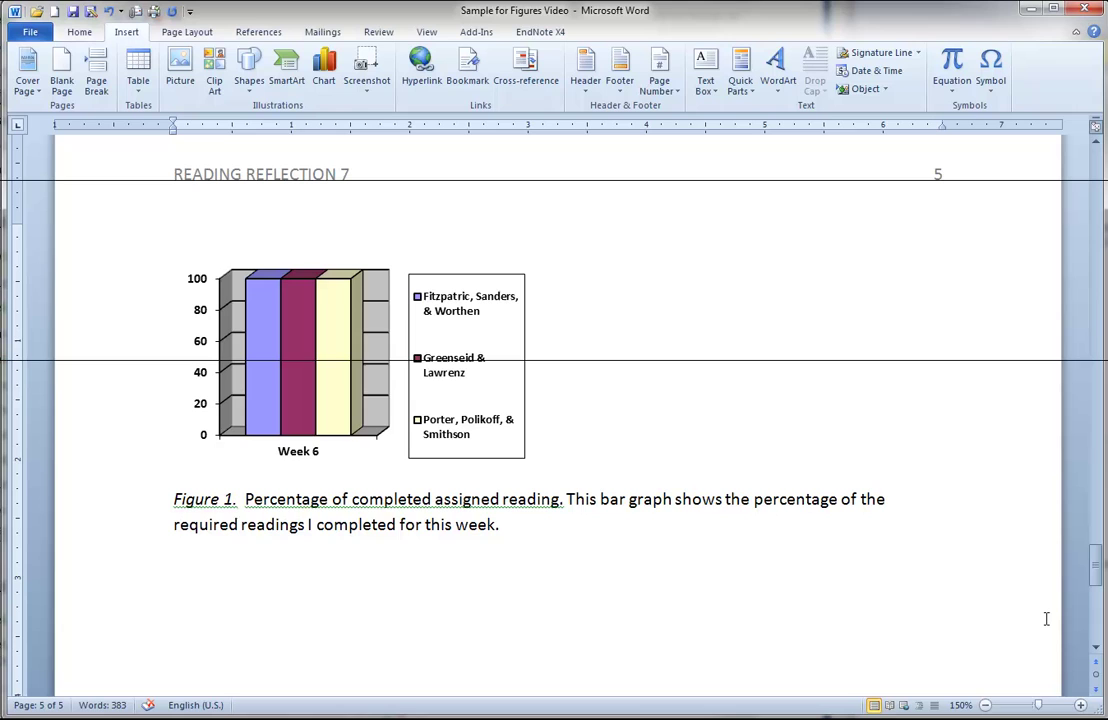